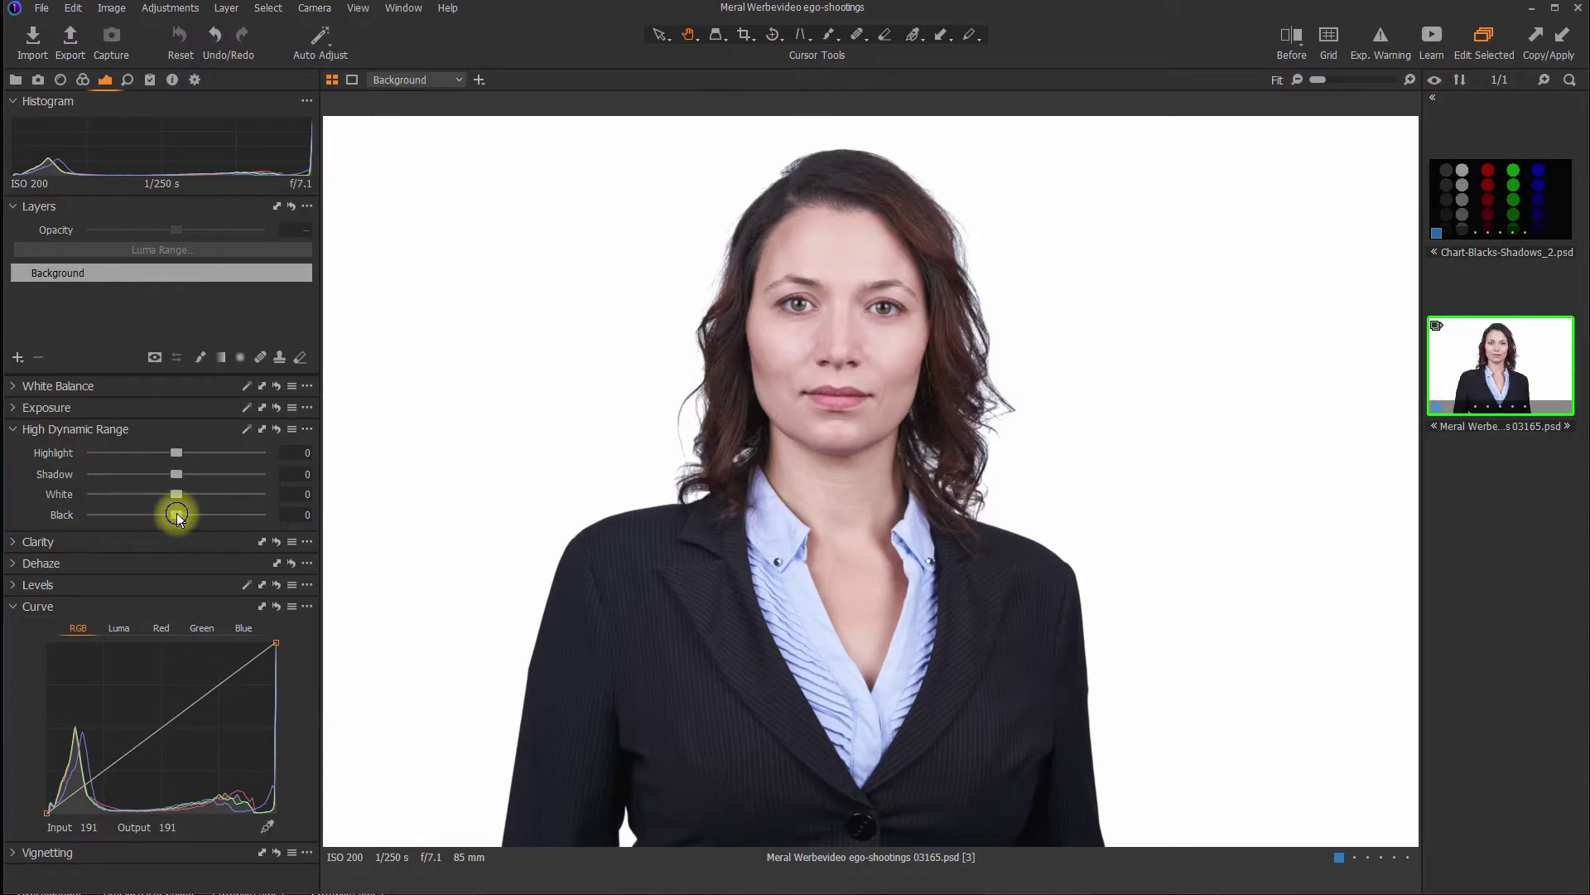
# Push the portrait's Black and Shadow sliders to maximum, resetting each, then try Black again.
pyautogui.moveTo(178, 515); pyautogui.dragTo(282, 513)
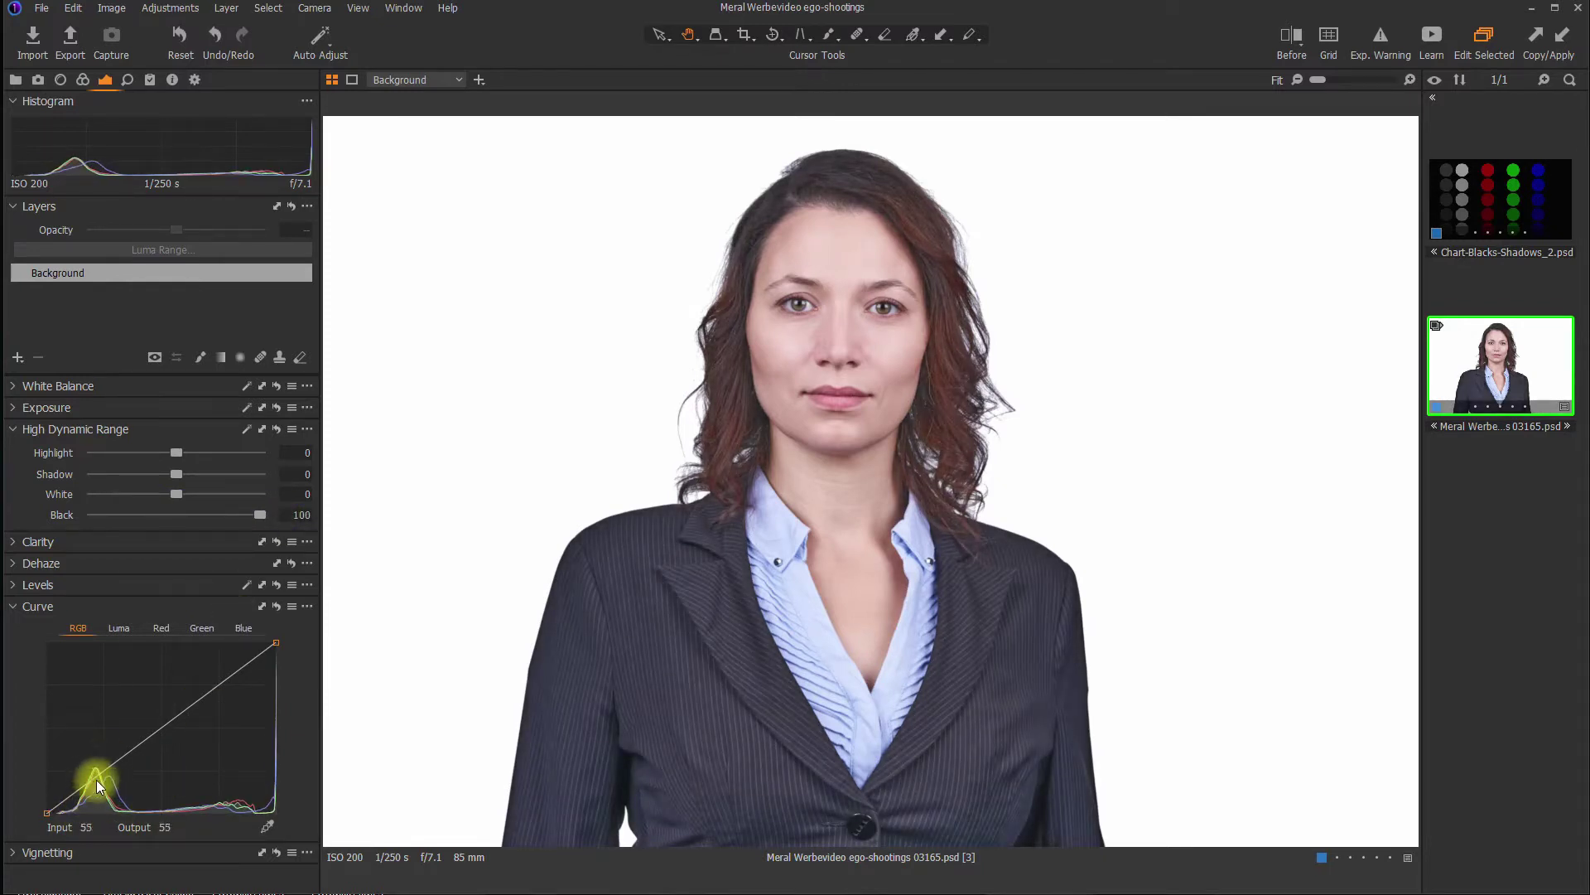
pyautogui.click(277, 429)
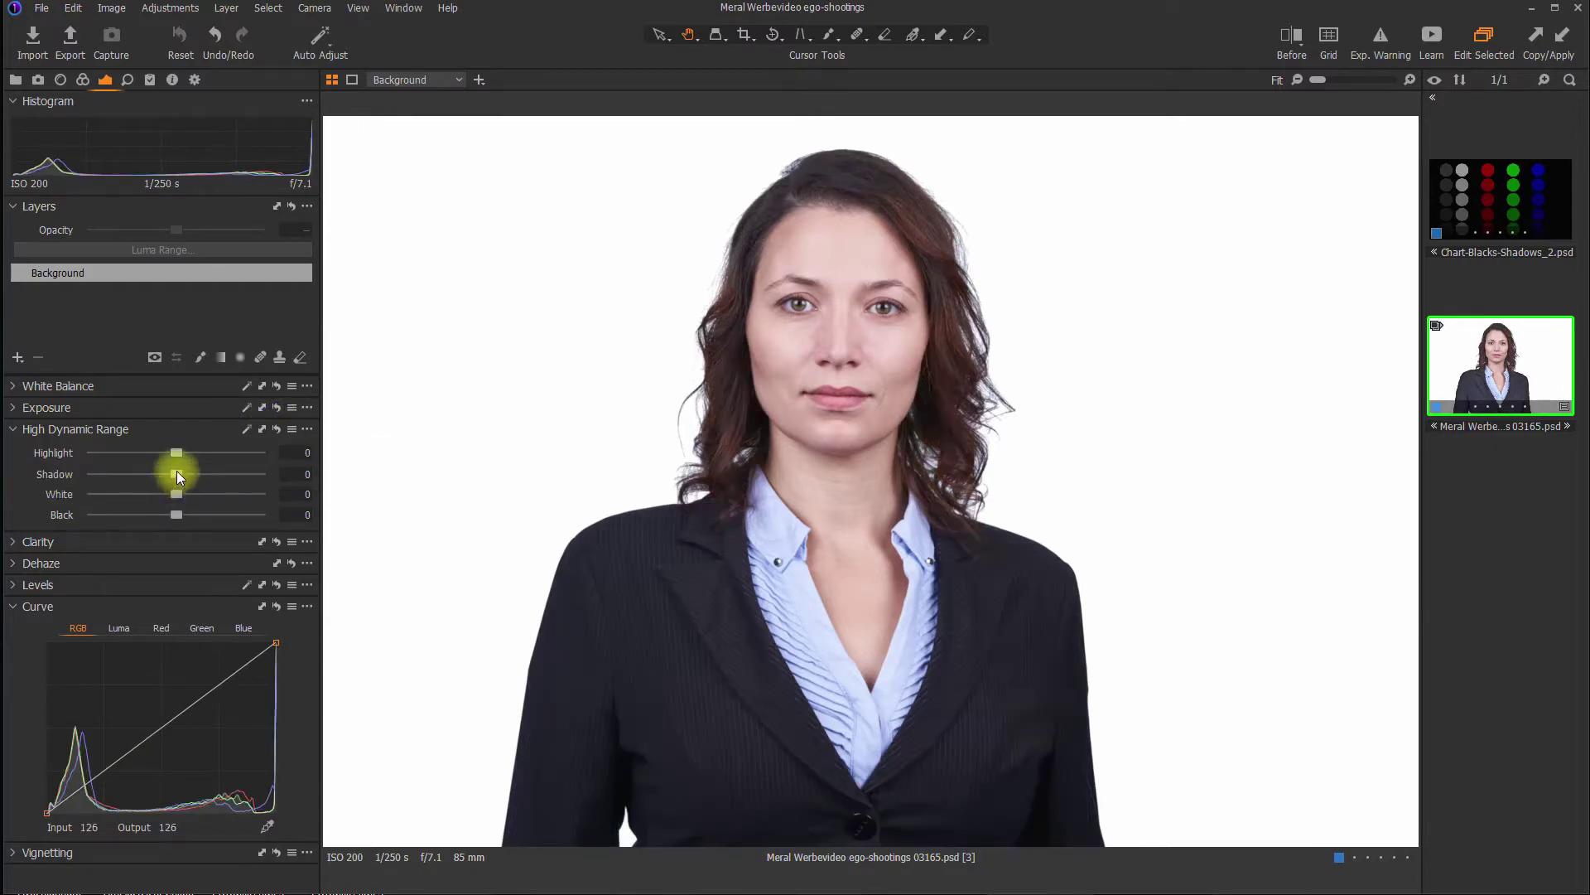
pyautogui.moveTo(177, 473); pyautogui.dragTo(299, 473)
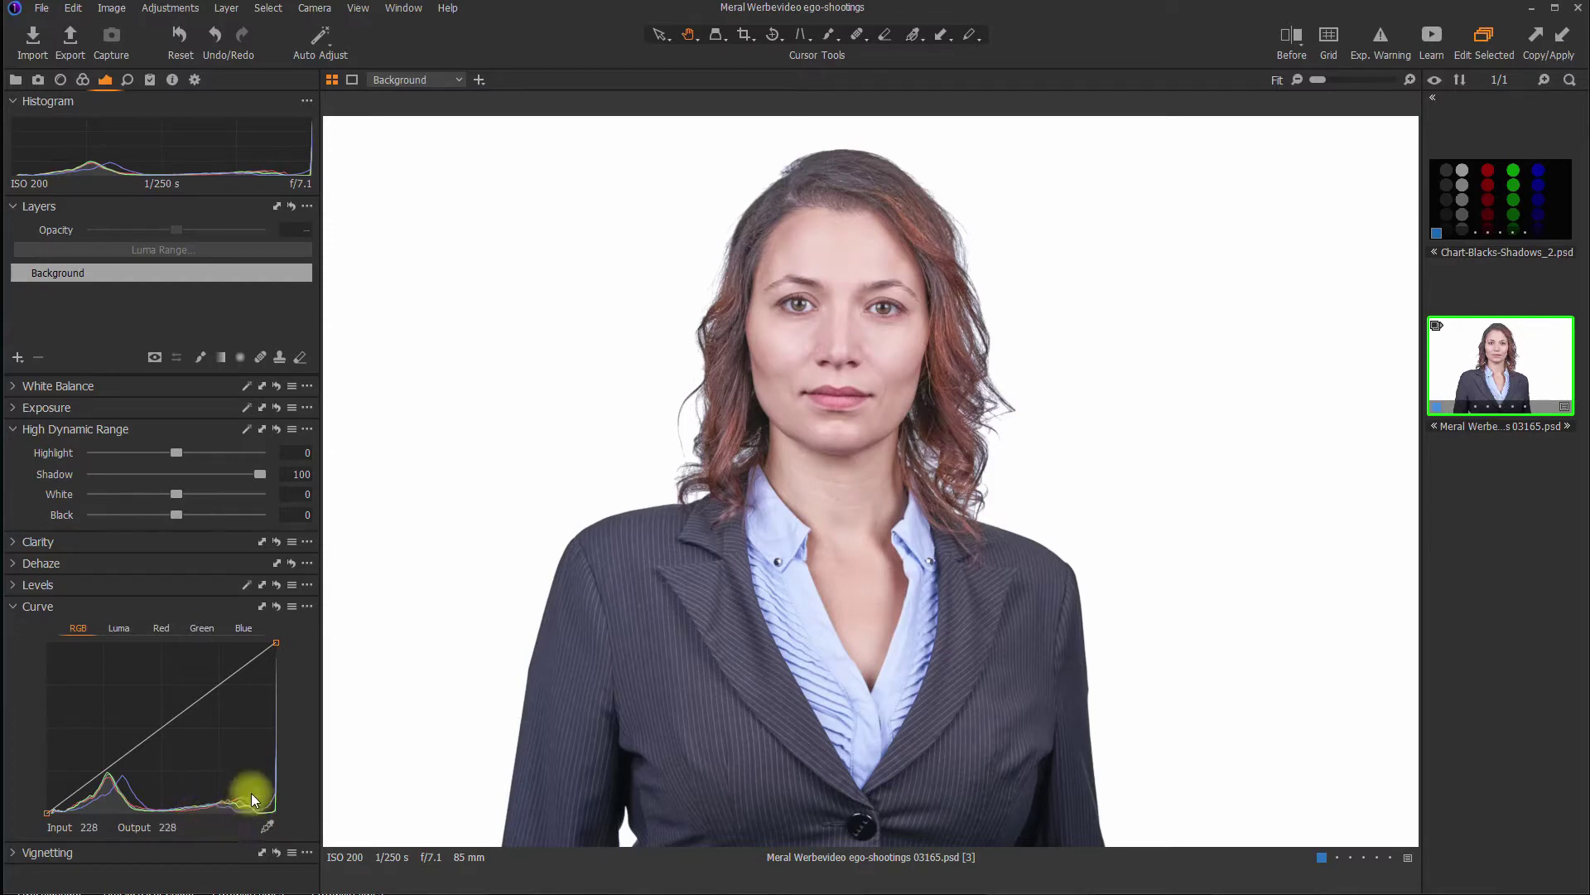
pyautogui.moveTo(256, 472); pyautogui.dragTo(193, 492)
pyautogui.doubleClick(197, 473)
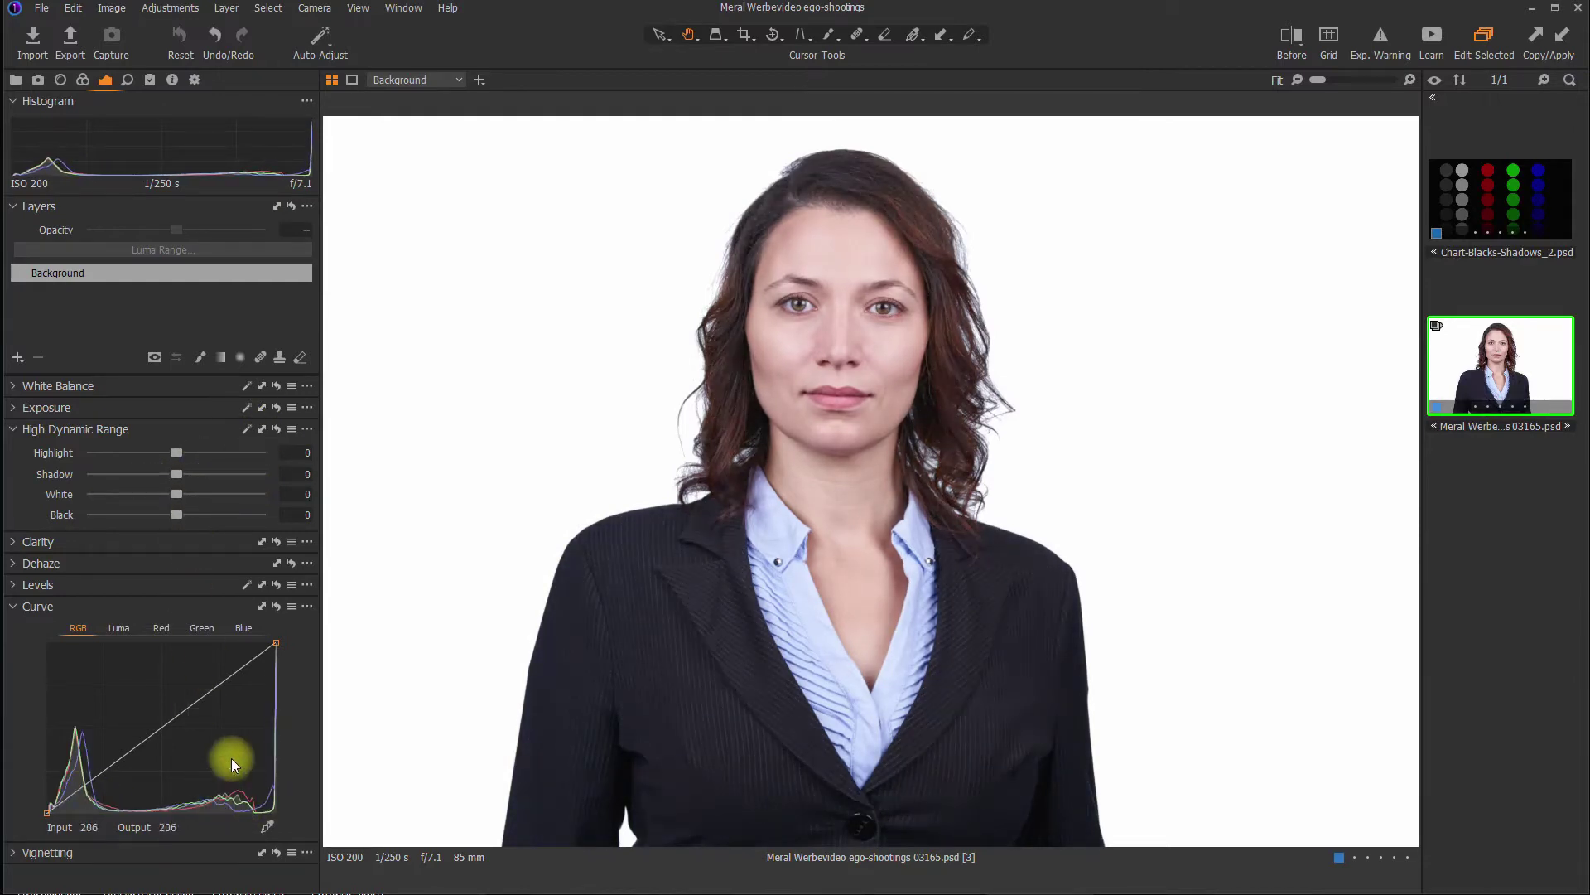
pyautogui.moveTo(174, 515); pyautogui.dragTo(244, 516)
pyautogui.doubleClick(245, 515)
# Zoom to 100% on the jacket lapel pinstripes, then return to the whole portrait view.
pyautogui.doubleClick(667, 692)
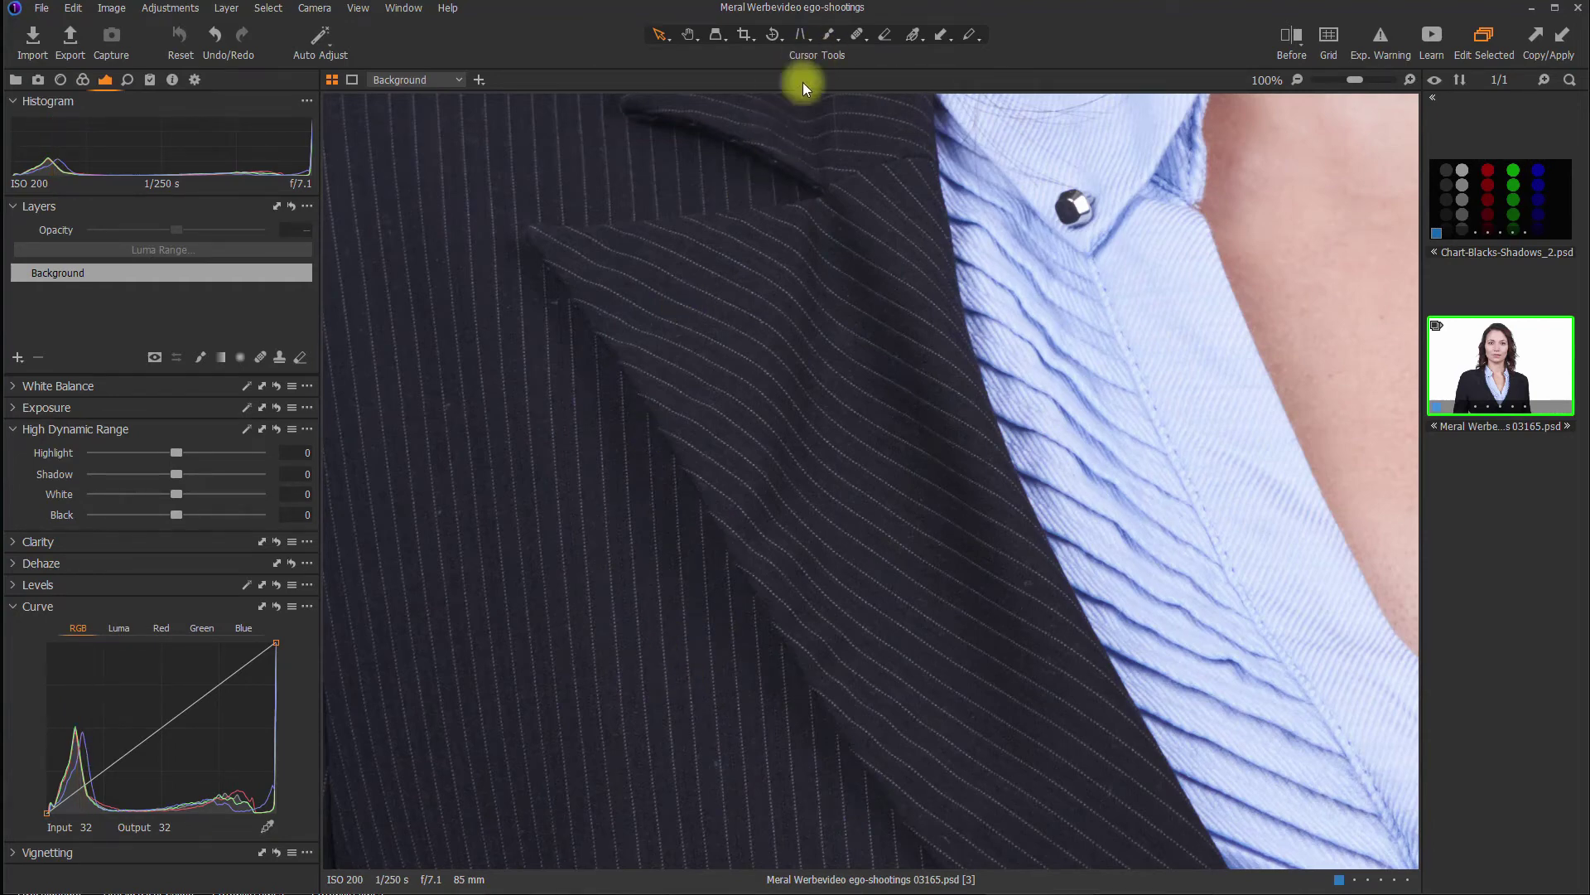
pyautogui.doubleClick(805, 355)
pyautogui.scroll(2, 772, 205)
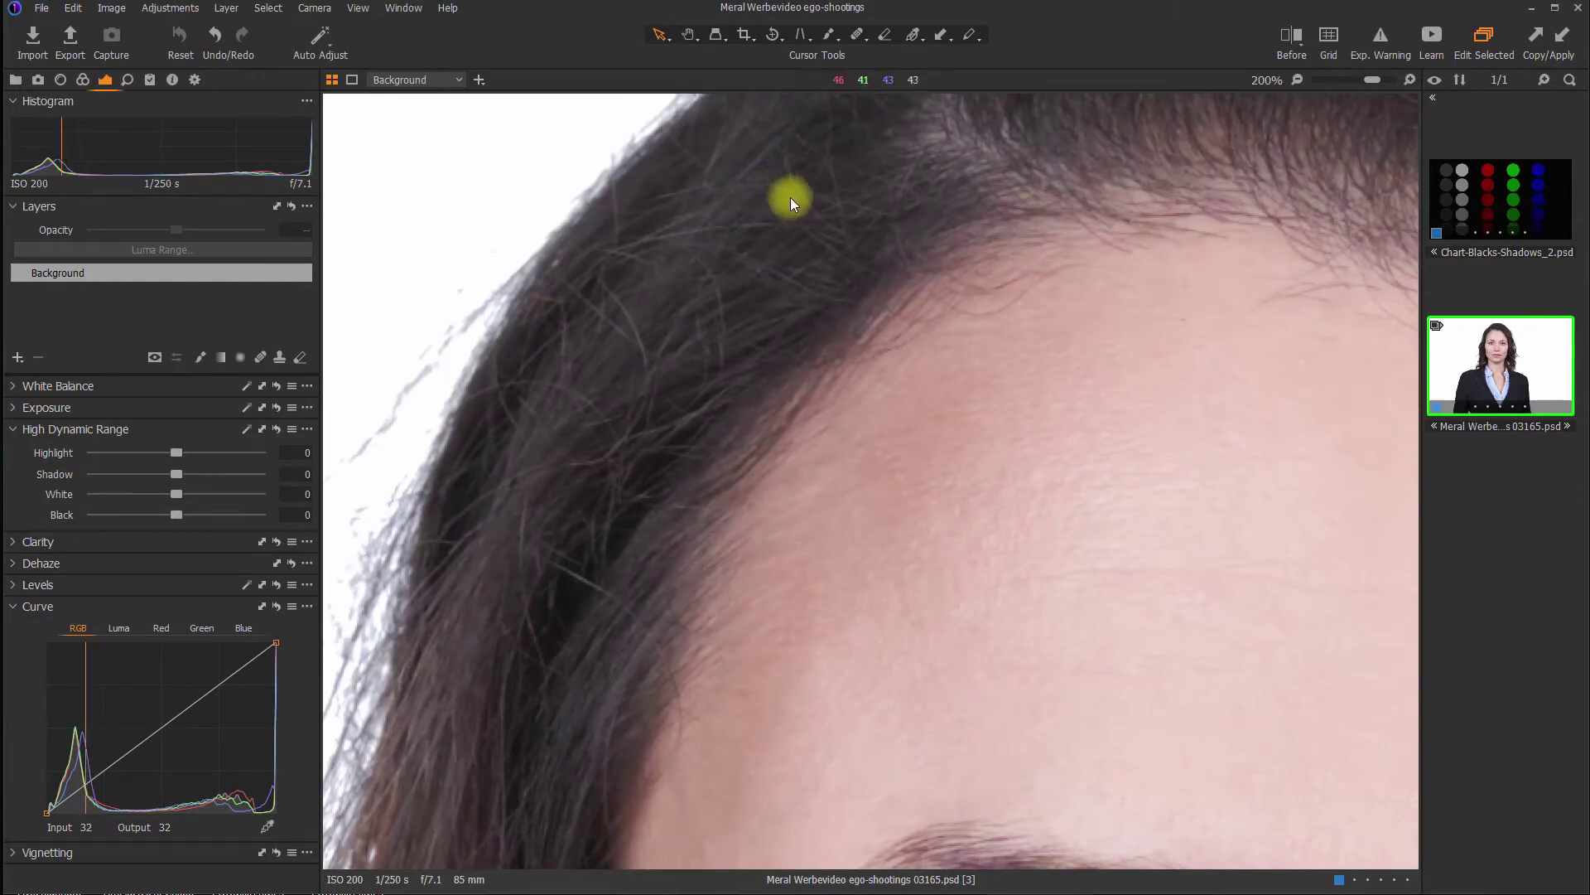
pyautogui.scroll(-3, 802, 245)
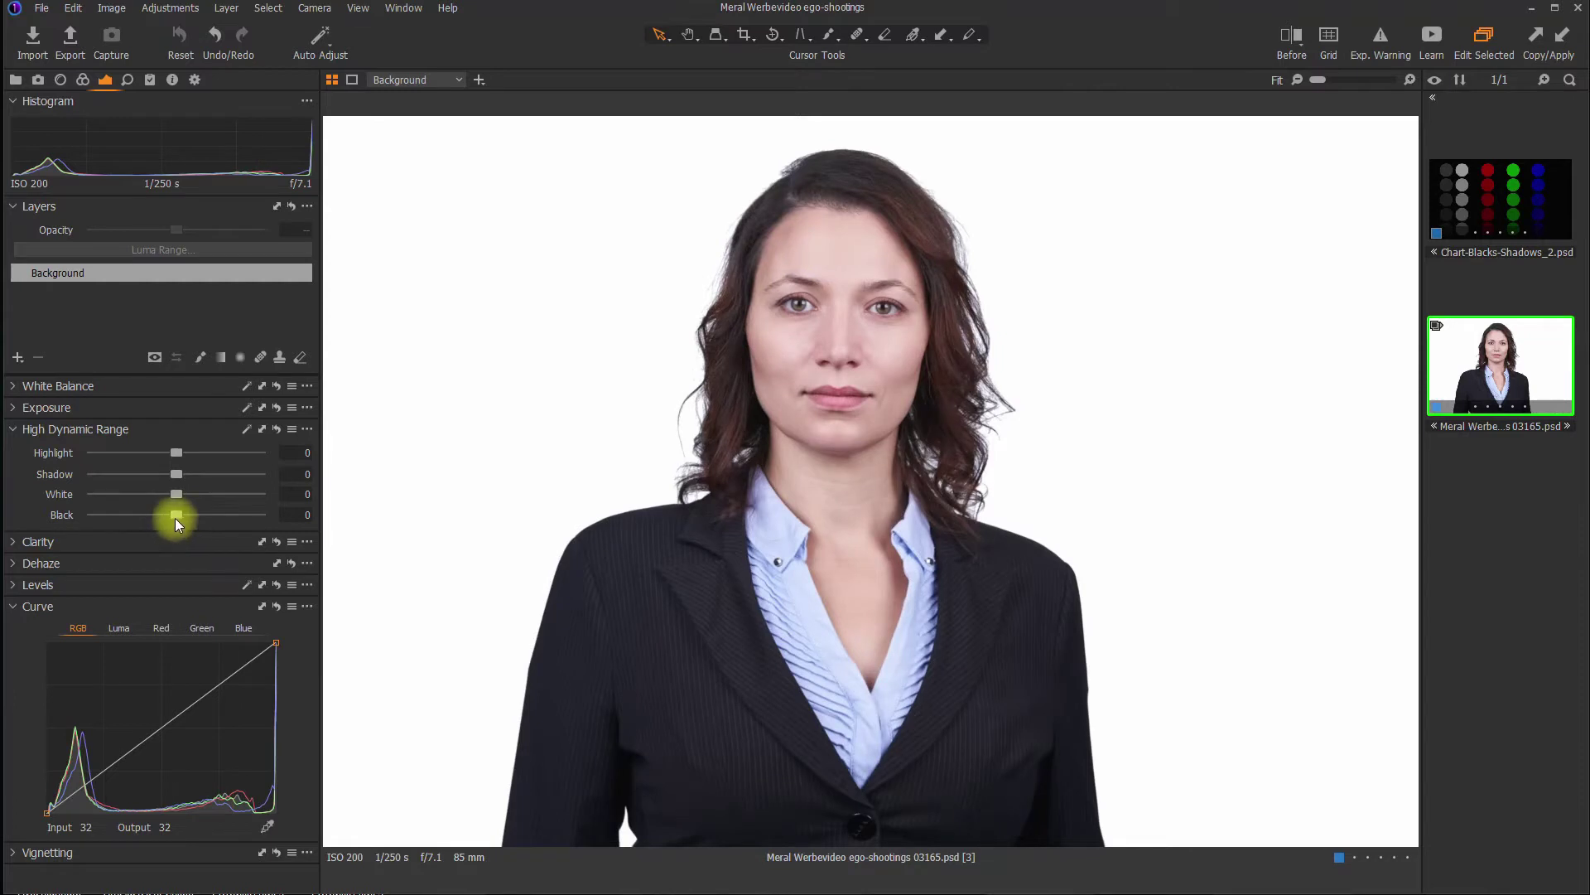
pyautogui.moveTo(174, 517); pyautogui.dragTo(193, 518)
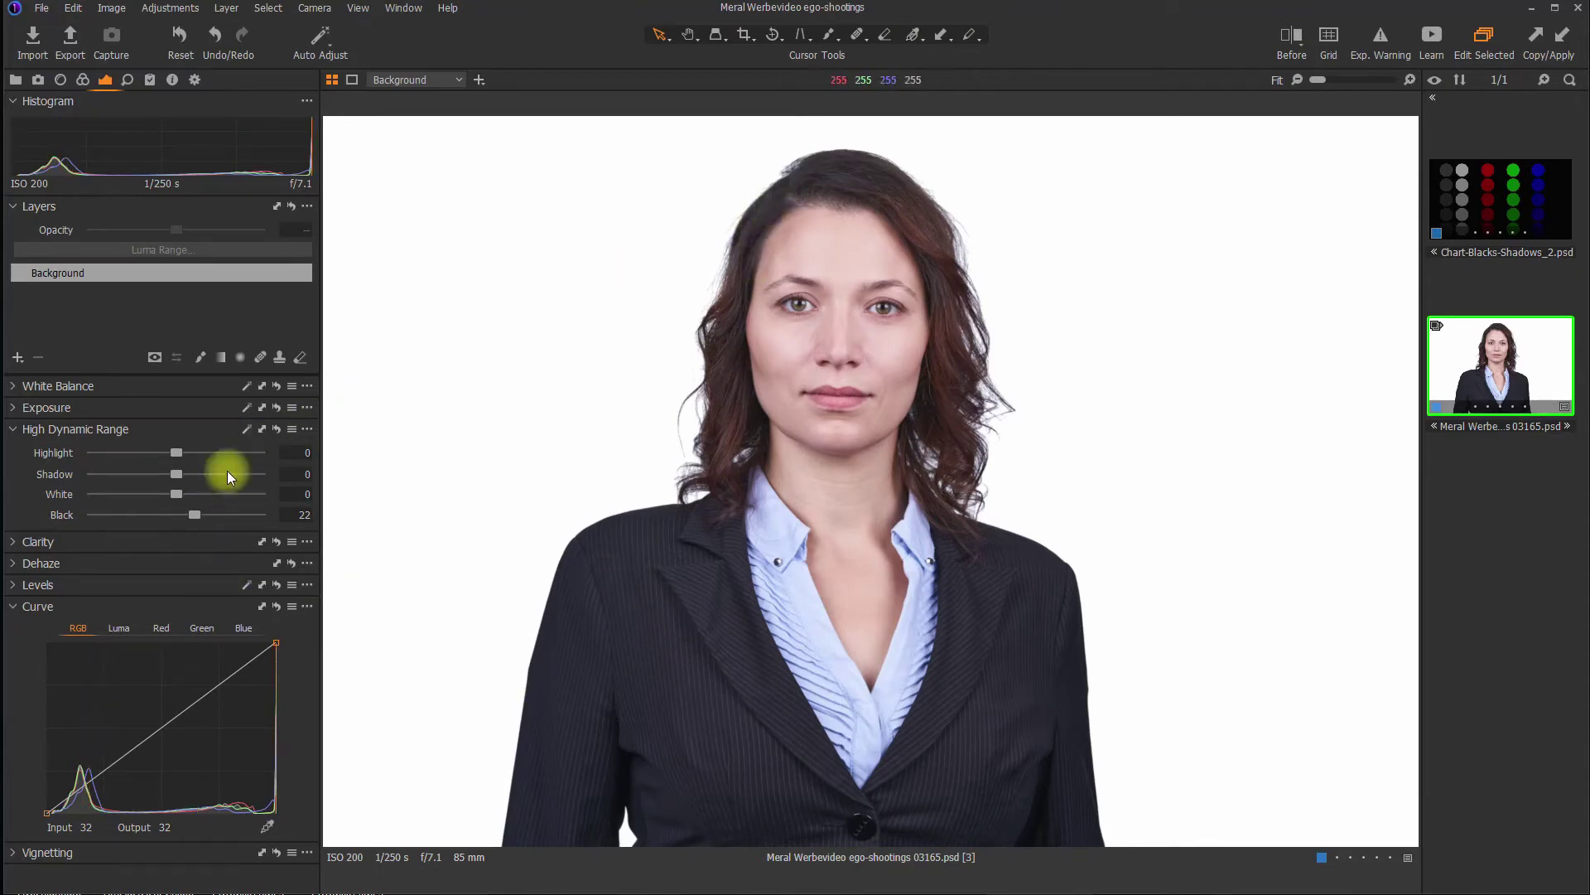
pyautogui.moveTo(197, 514); pyautogui.dragTo(228, 452)
pyautogui.click(278, 428)
pyautogui.click(277, 427)
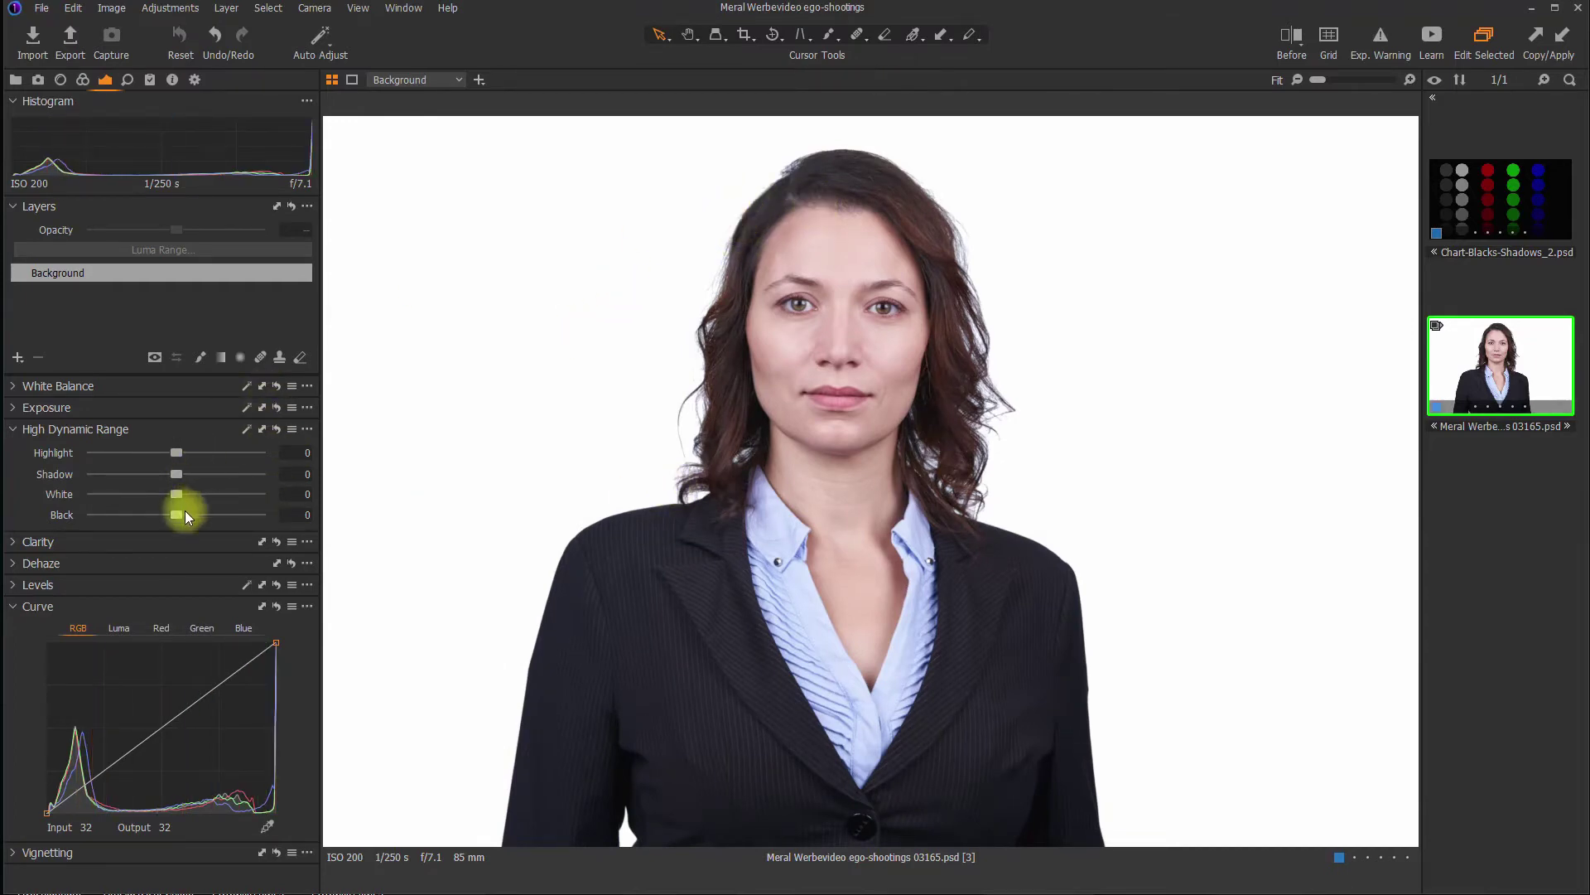
pyautogui.moveTo(176, 513); pyautogui.dragTo(54, 518)
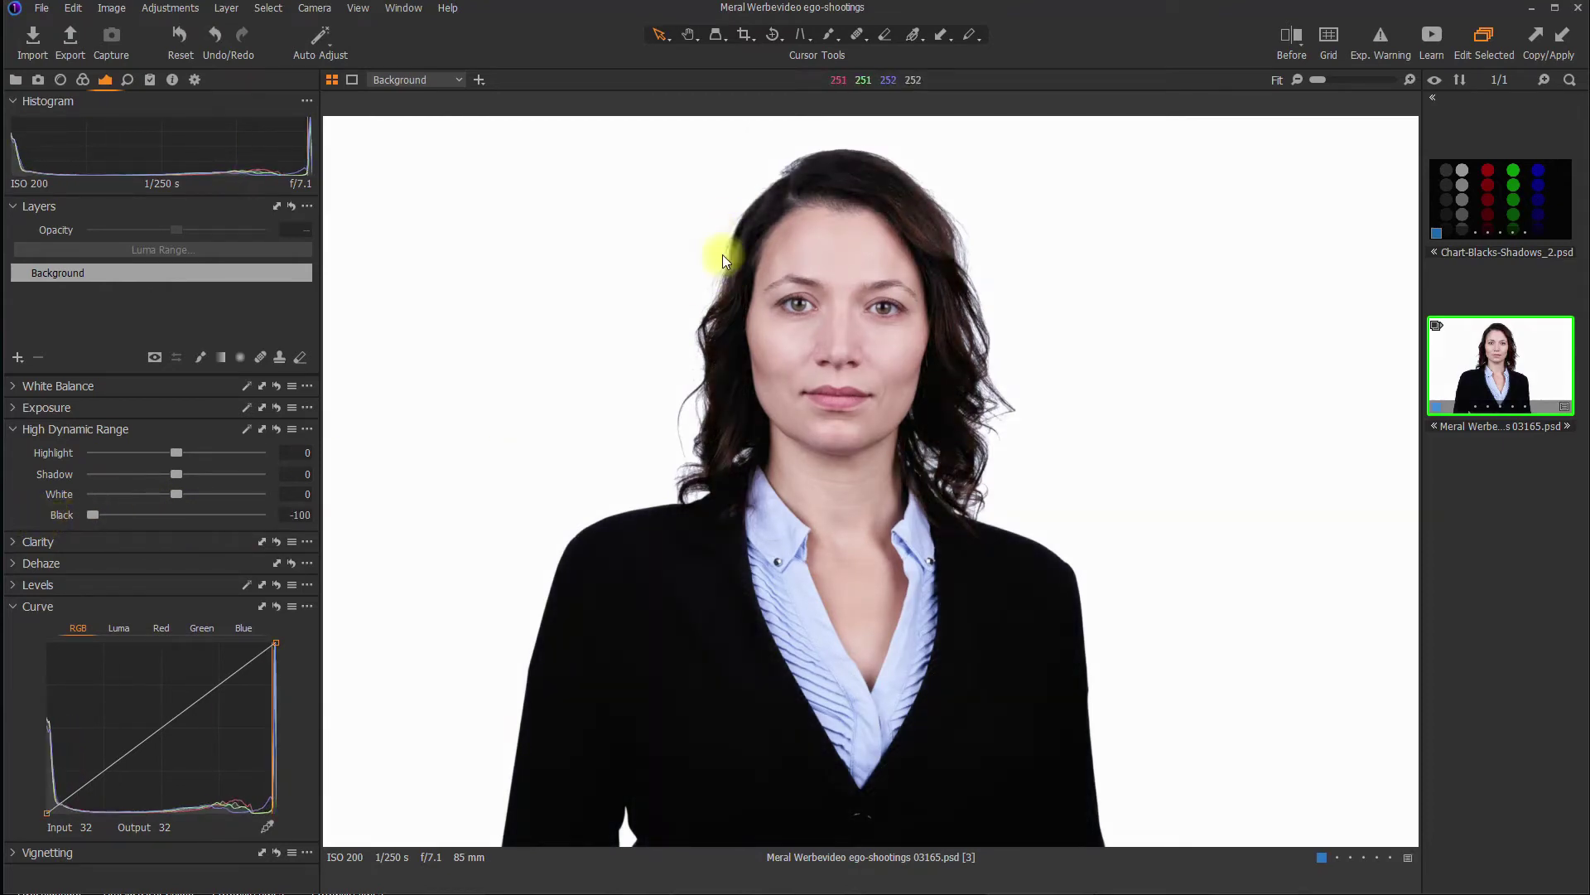
pyautogui.press('z')
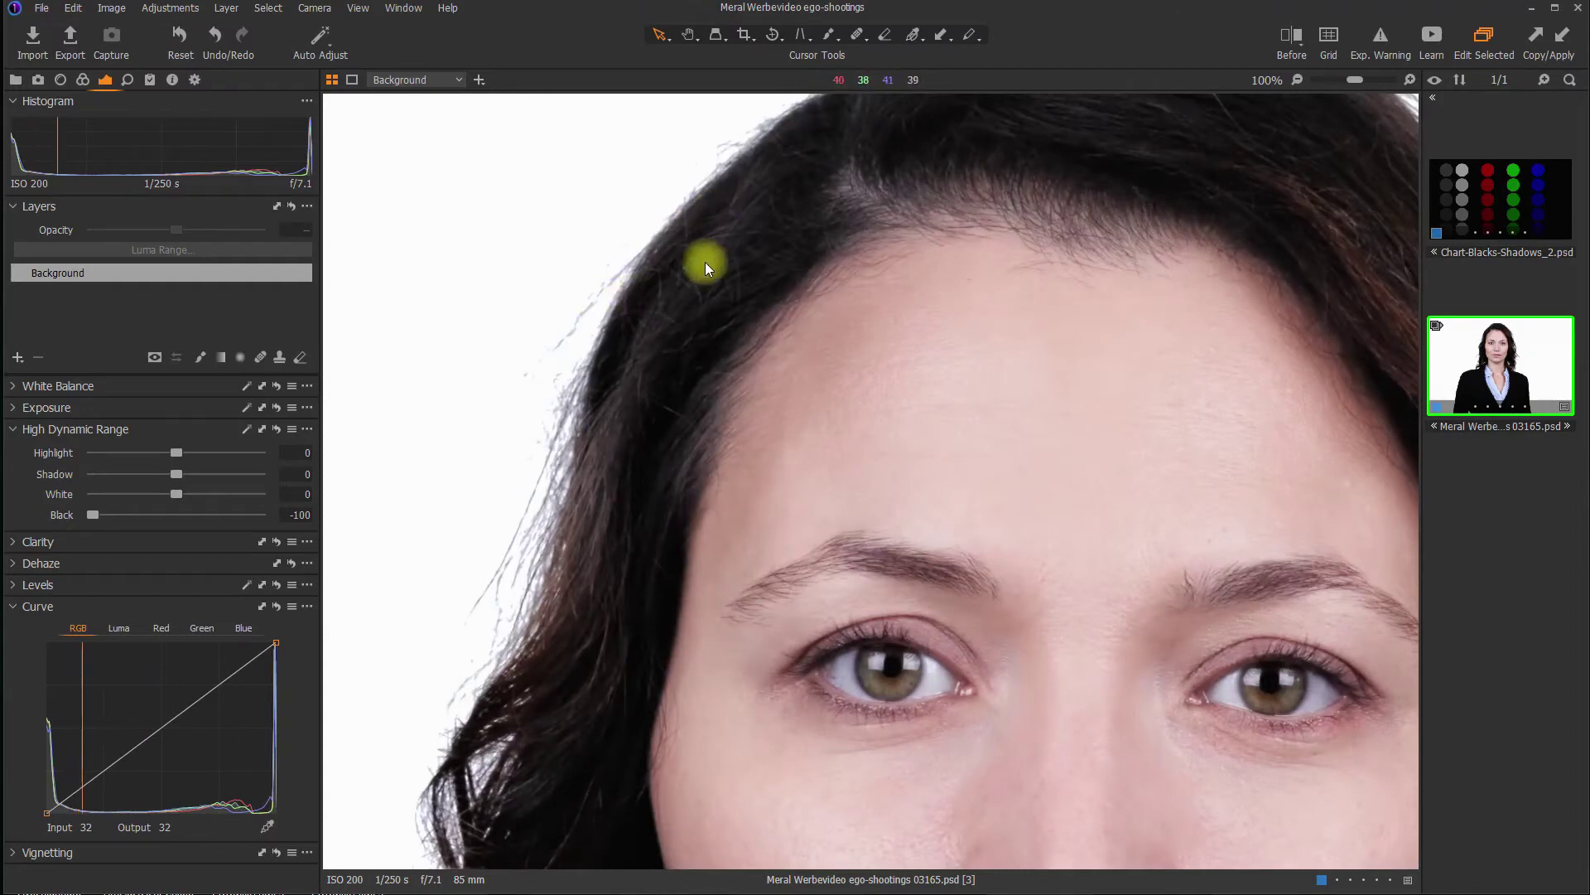
pyautogui.press('z')
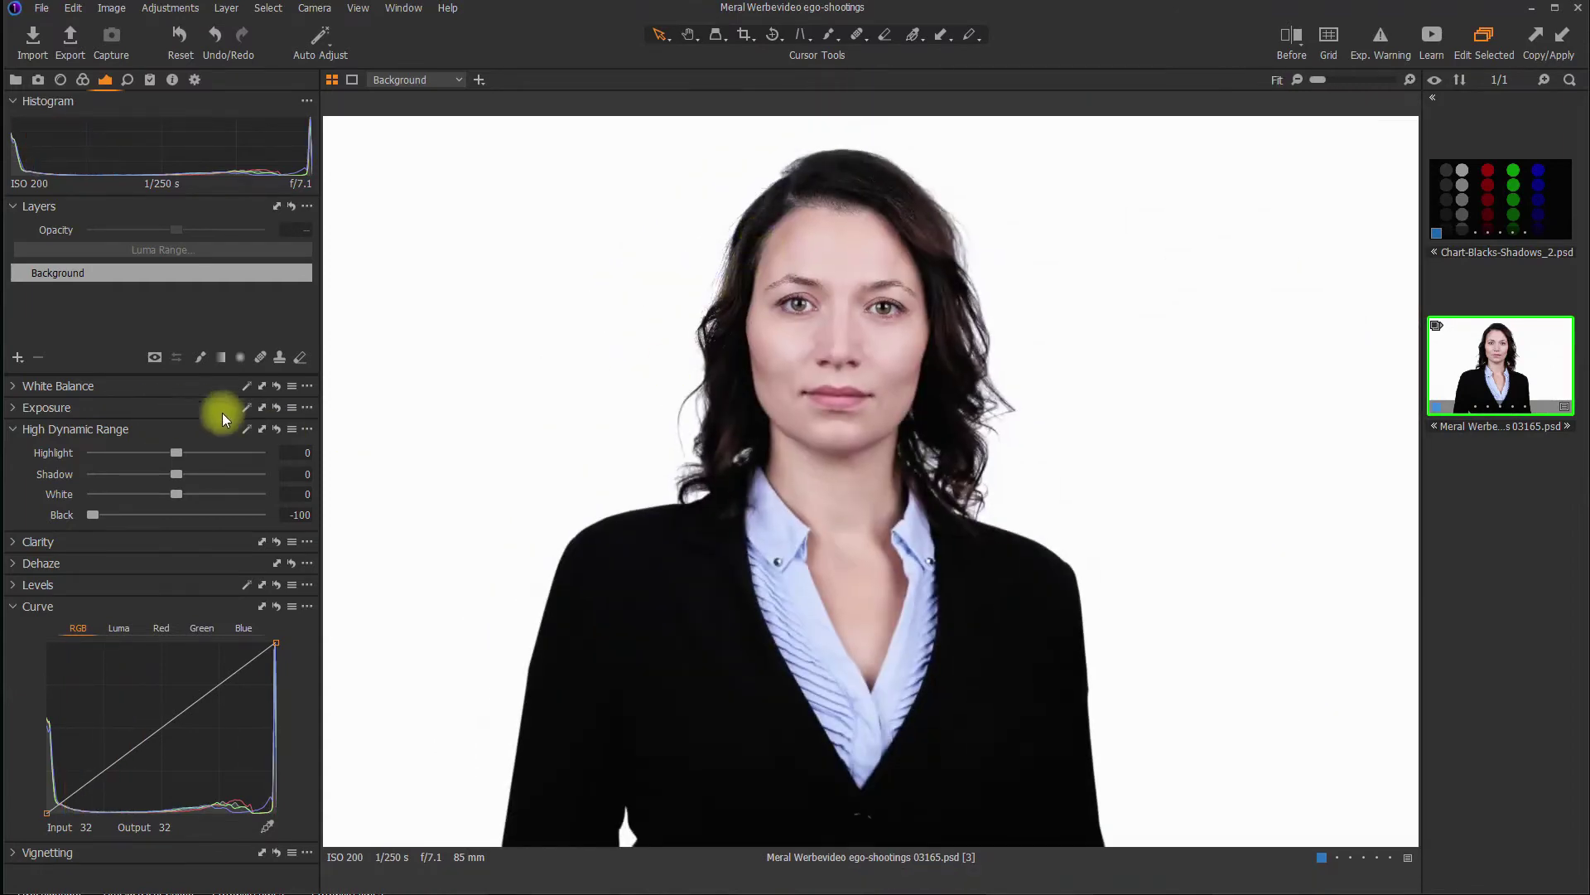
pyautogui.click(279, 428)
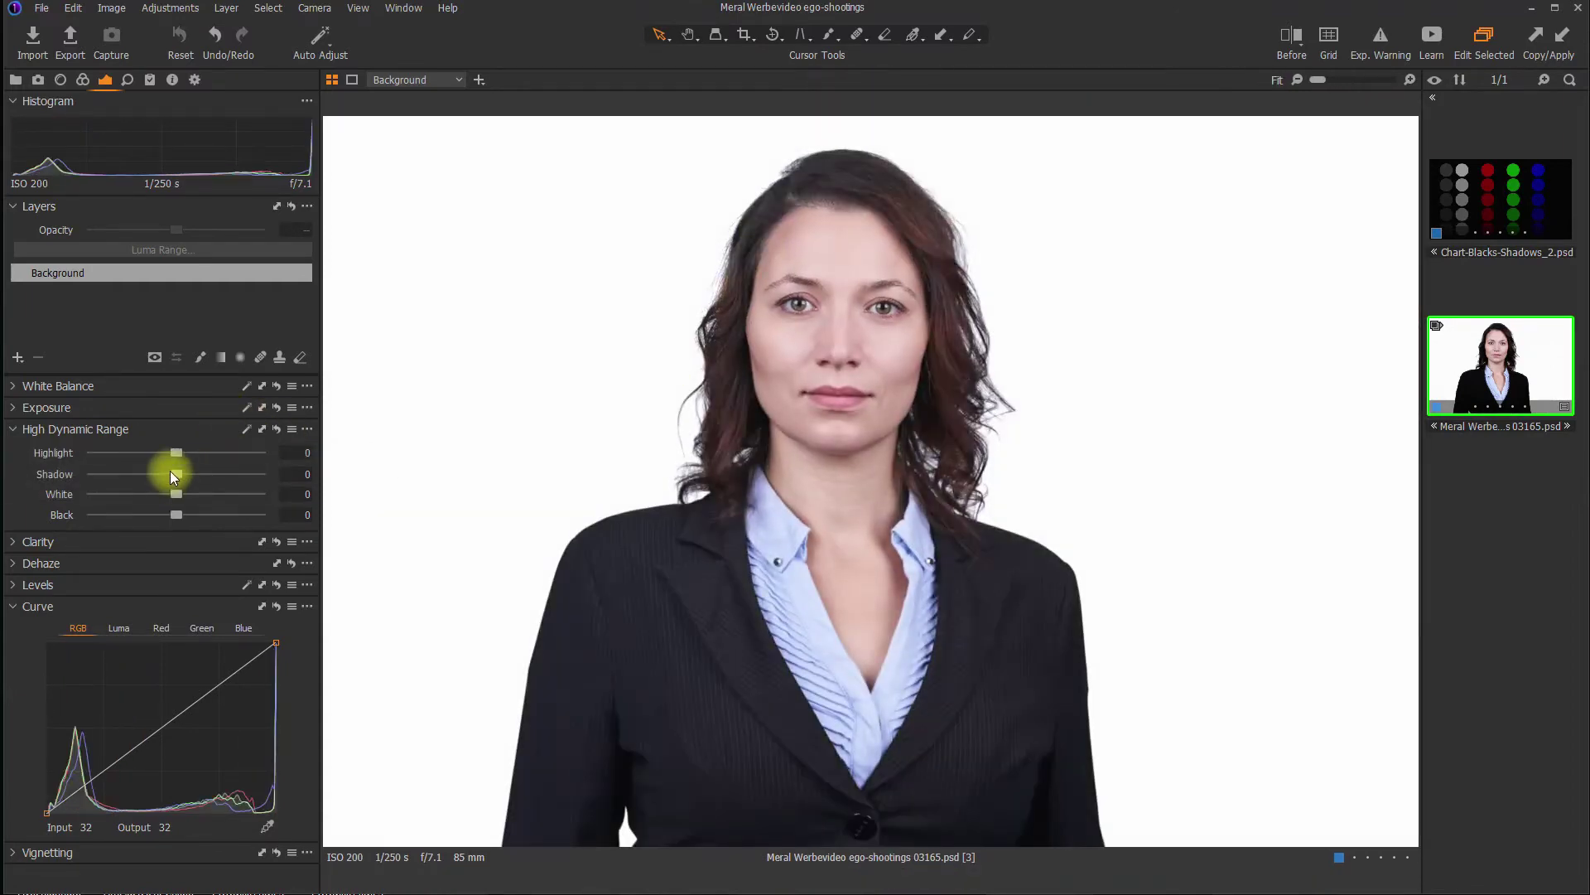
pyautogui.moveTo(180, 471); pyautogui.dragTo(12, 474)
pyautogui.scroll(1, 743, 175)
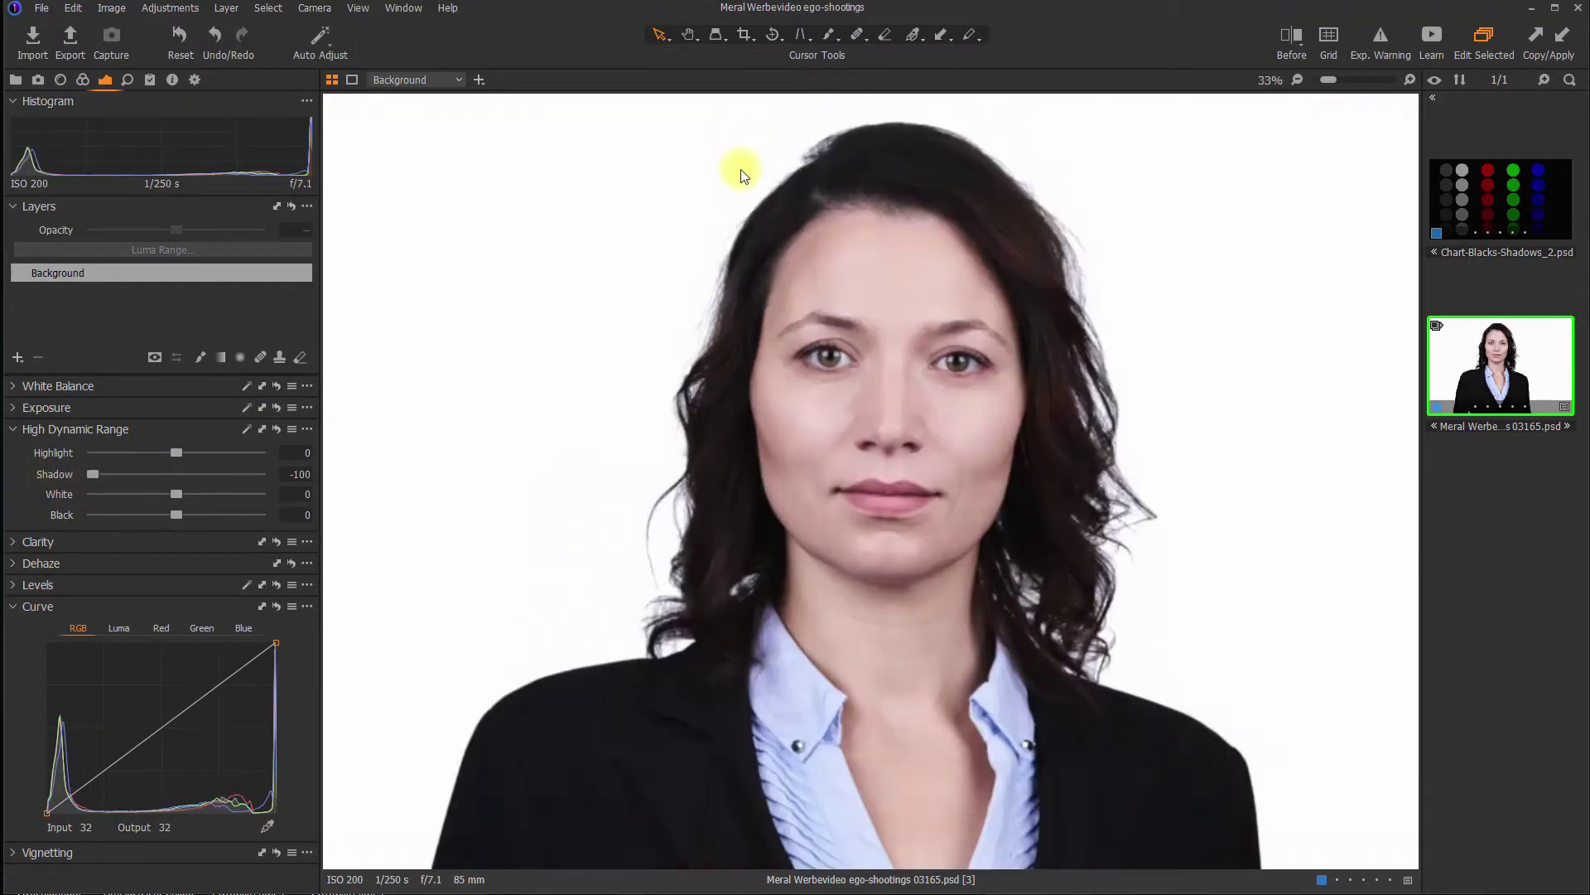
pyautogui.scroll(3, 744, 174)
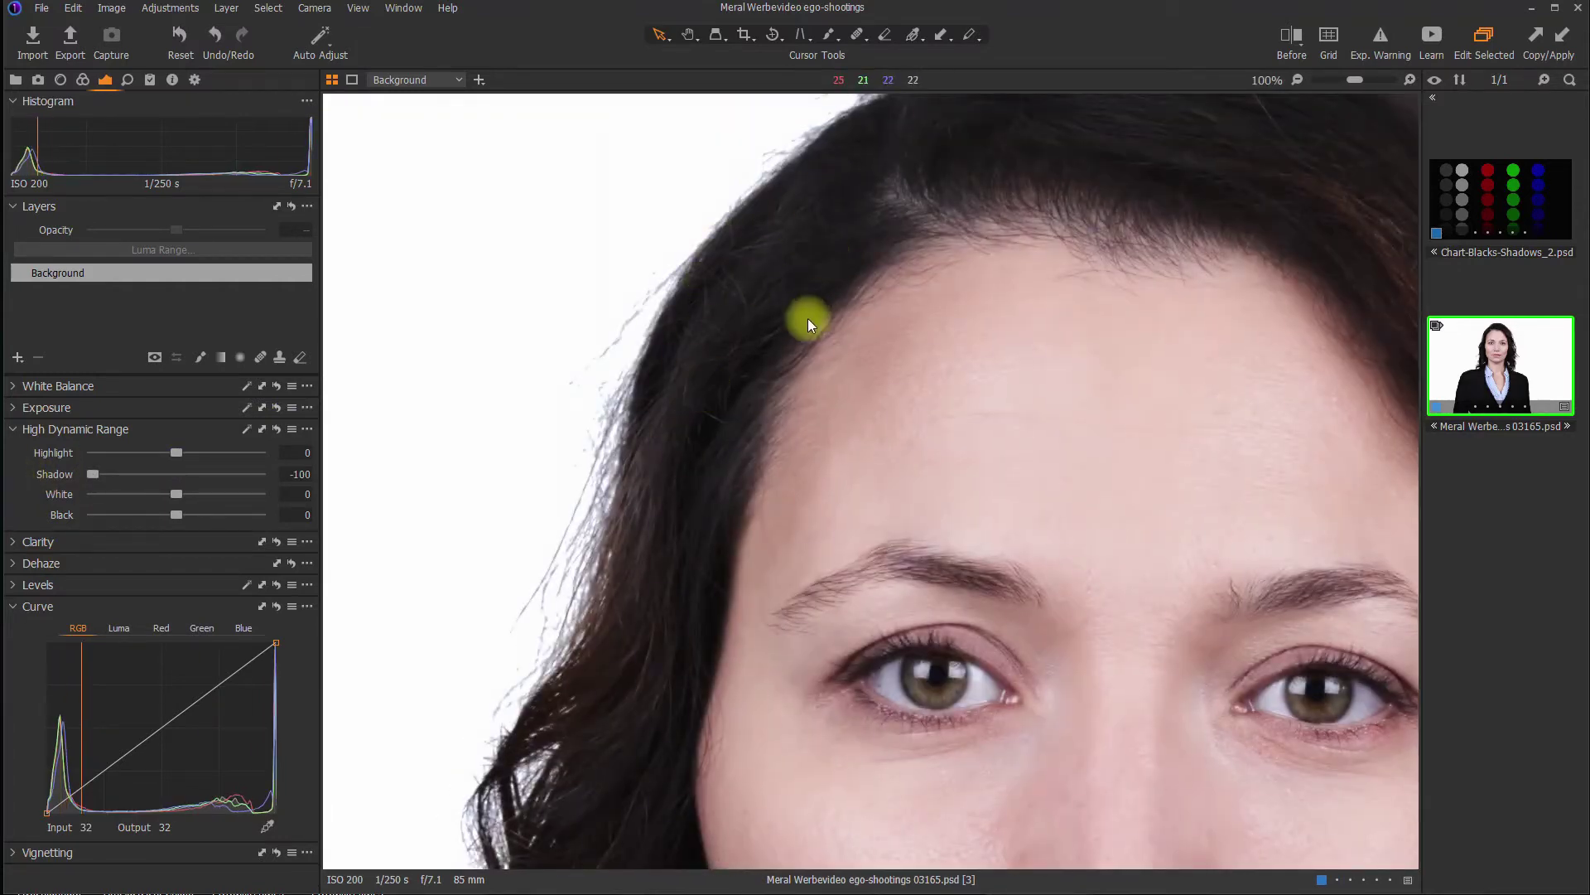
pyautogui.scroll(-3, 865, 328)
pyautogui.click(279, 429)
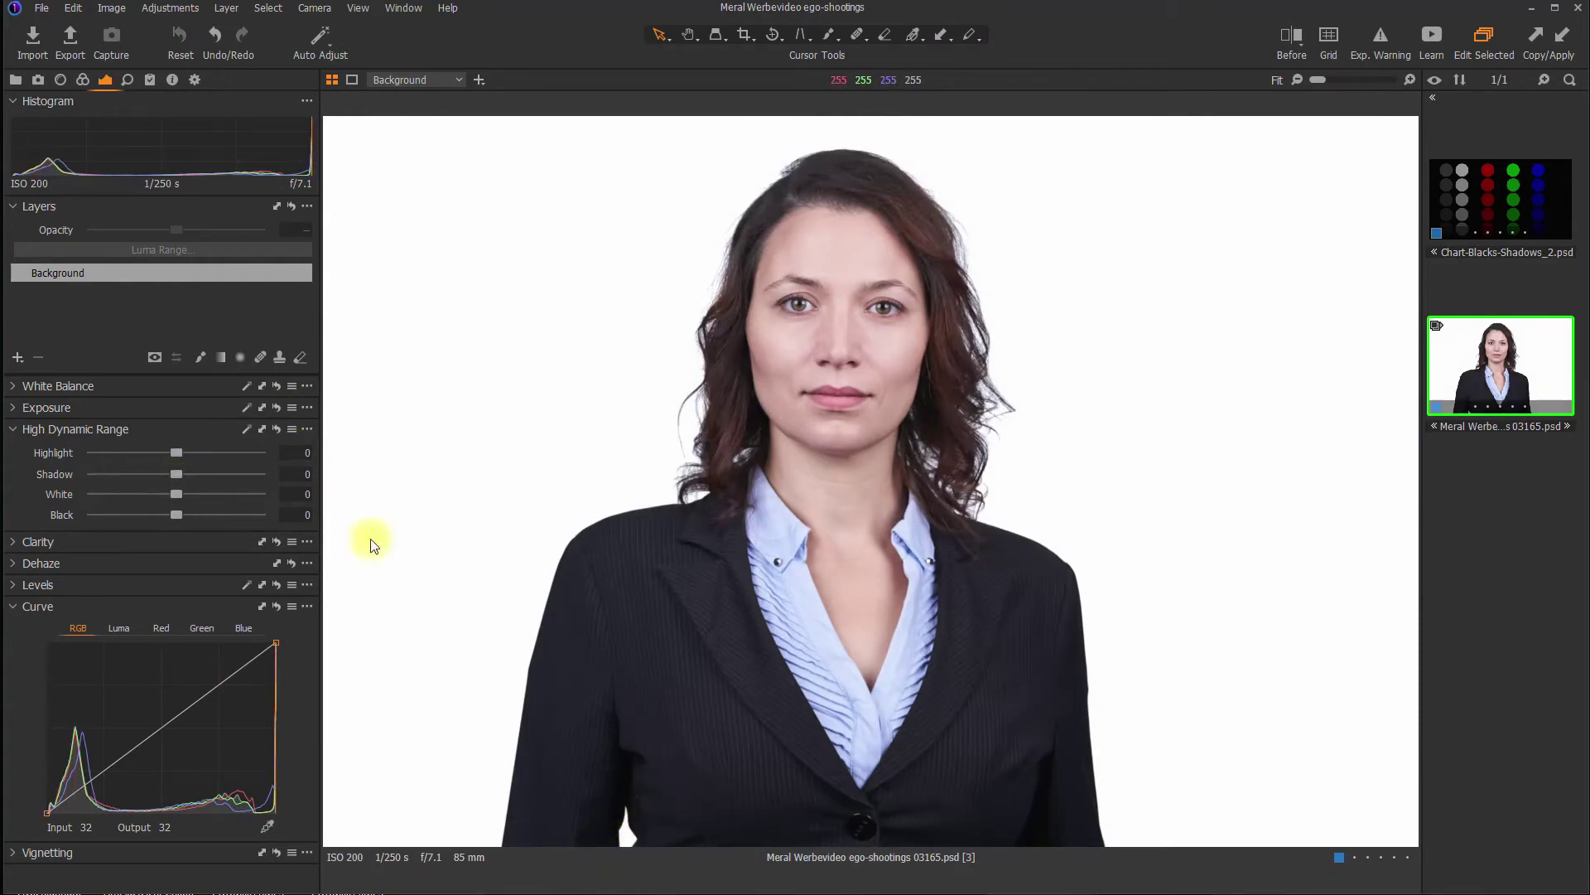
pyautogui.moveTo(175, 477); pyautogui.dragTo(259, 475)
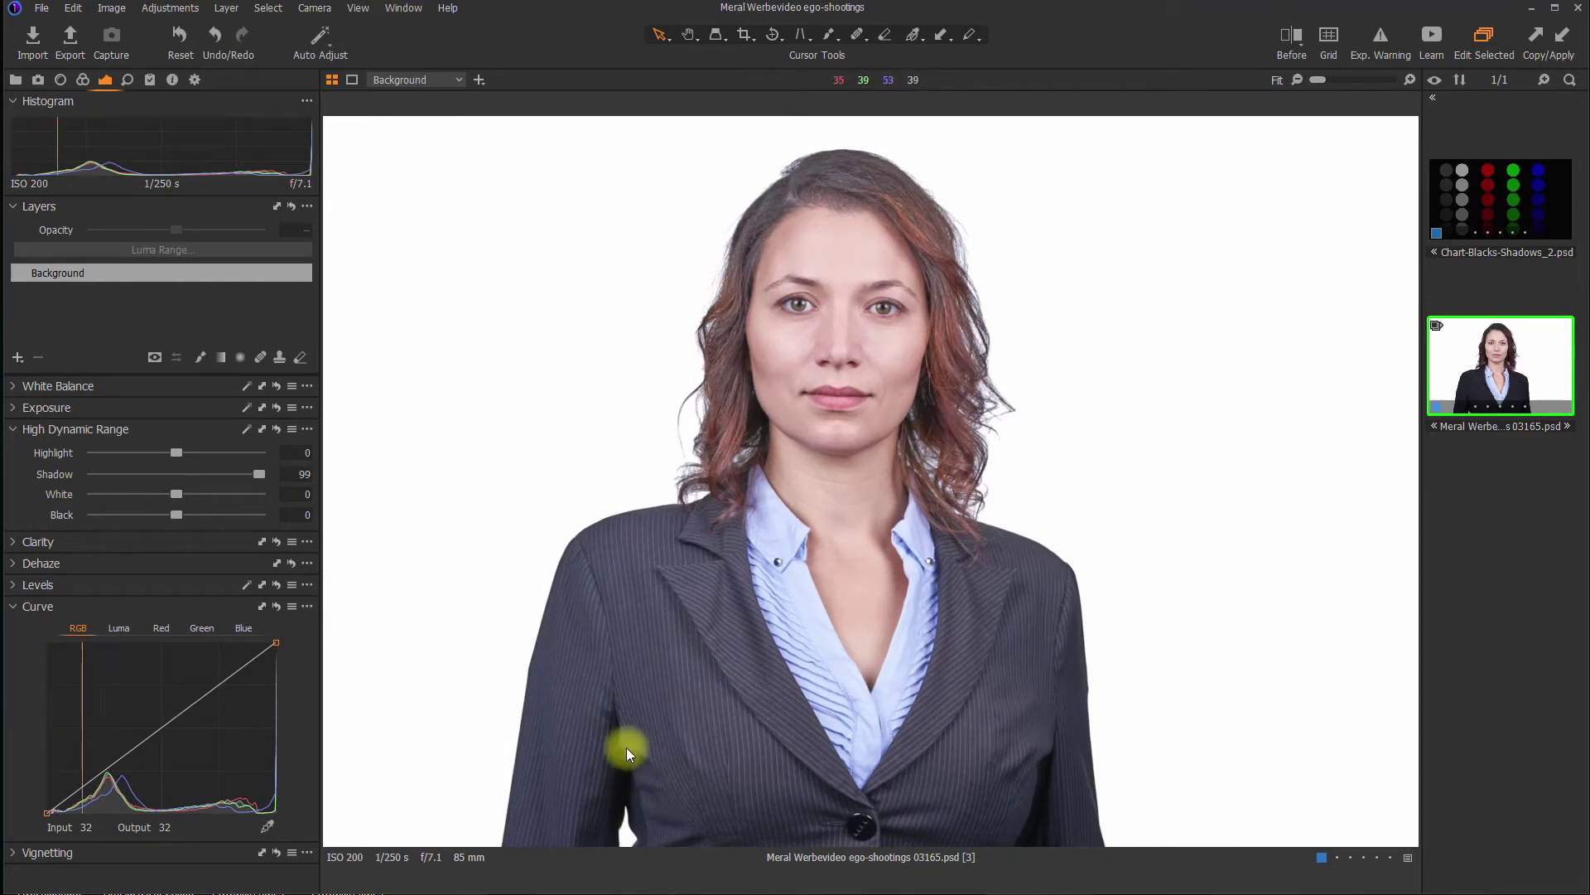
pyautogui.click(277, 428)
pyautogui.moveTo(169, 515); pyautogui.dragTo(294, 511)
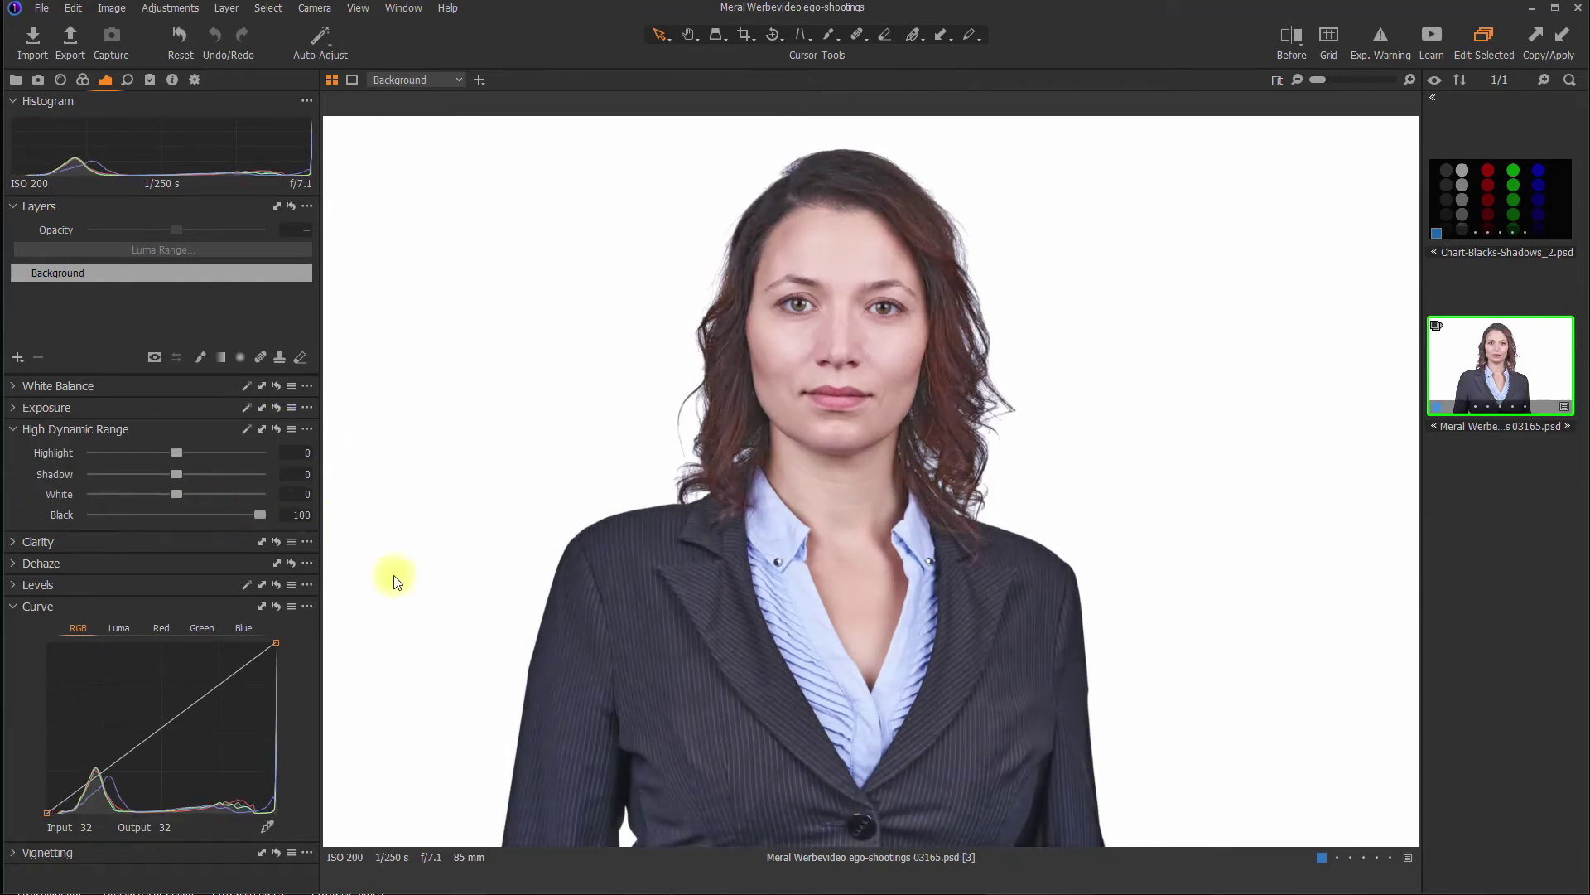
pyautogui.click(277, 430)
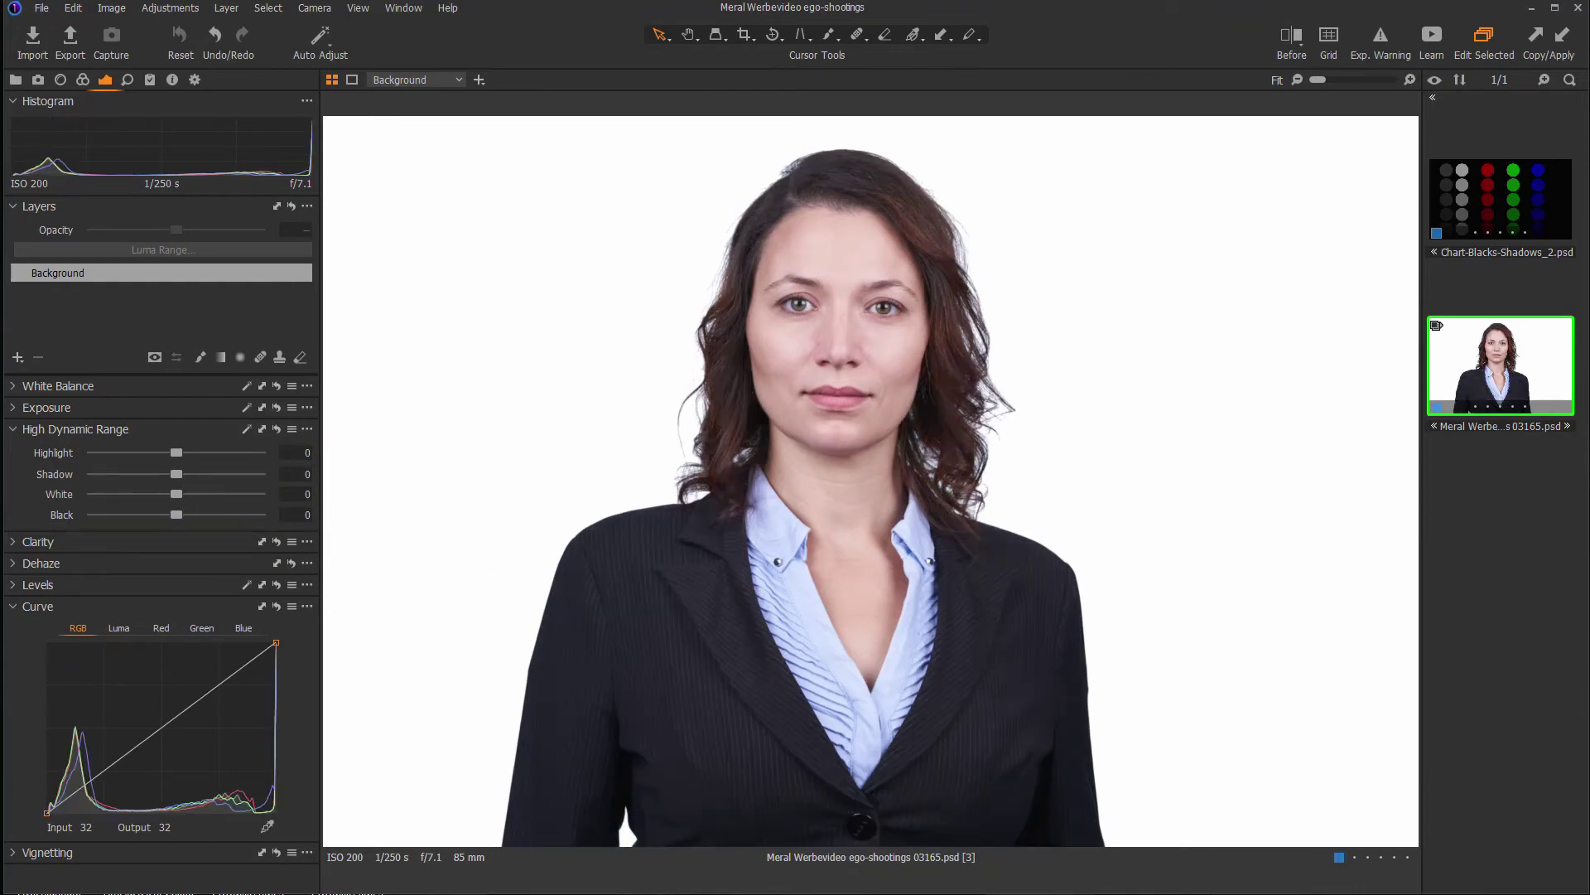
pyautogui.click(1507, 214)
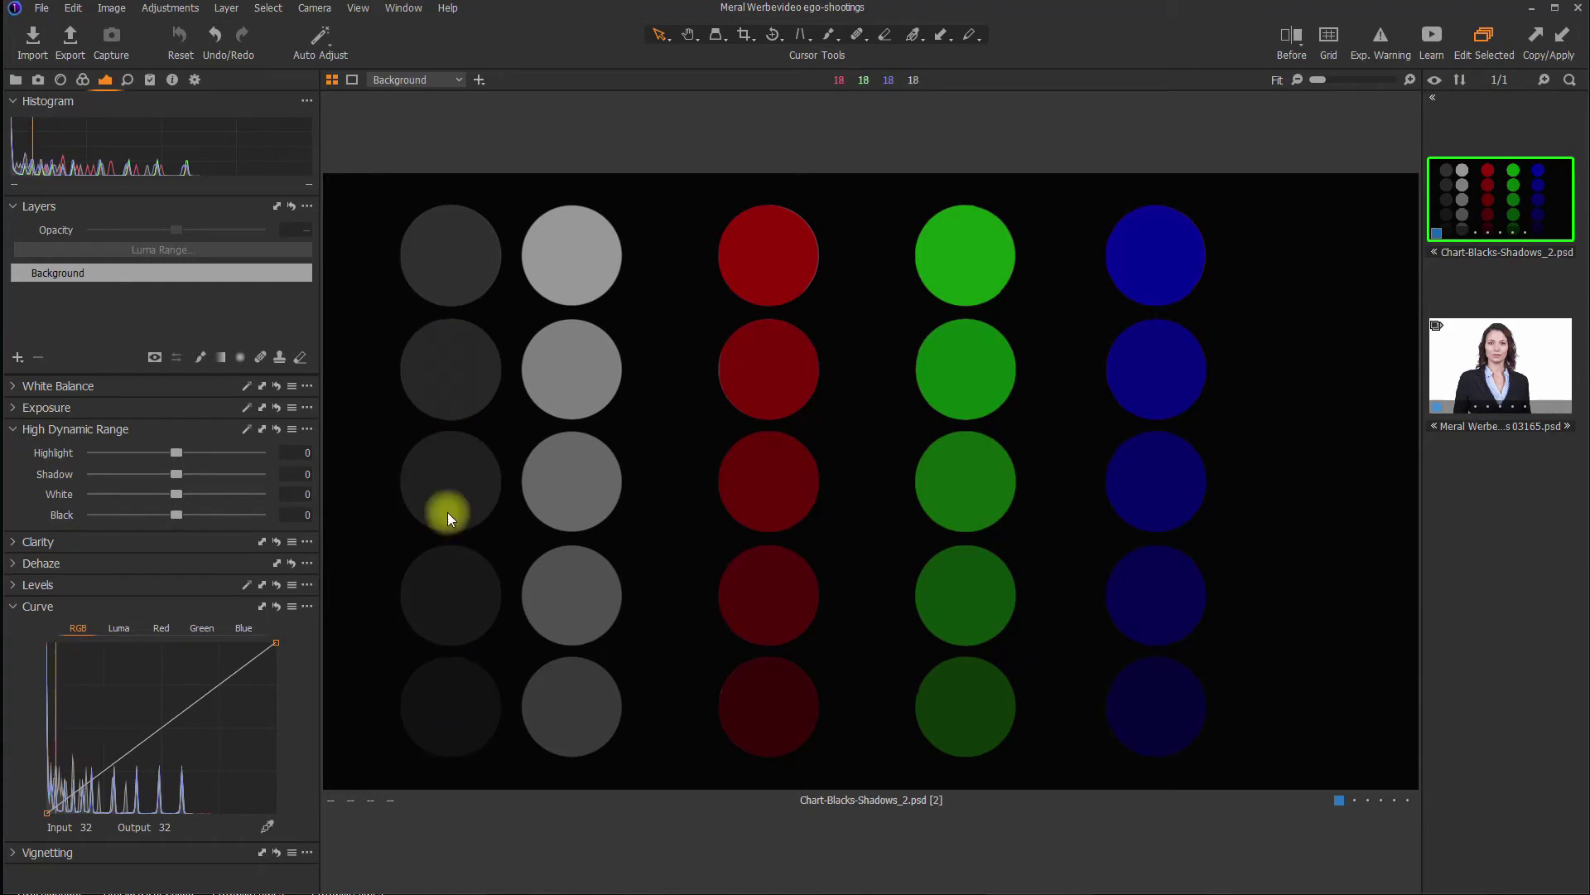
# Test Black and Shadow at -100 on the test chart, resetting each, then drag Black again.
pyautogui.moveTo(177, 512); pyautogui.dragTo(16, 521)
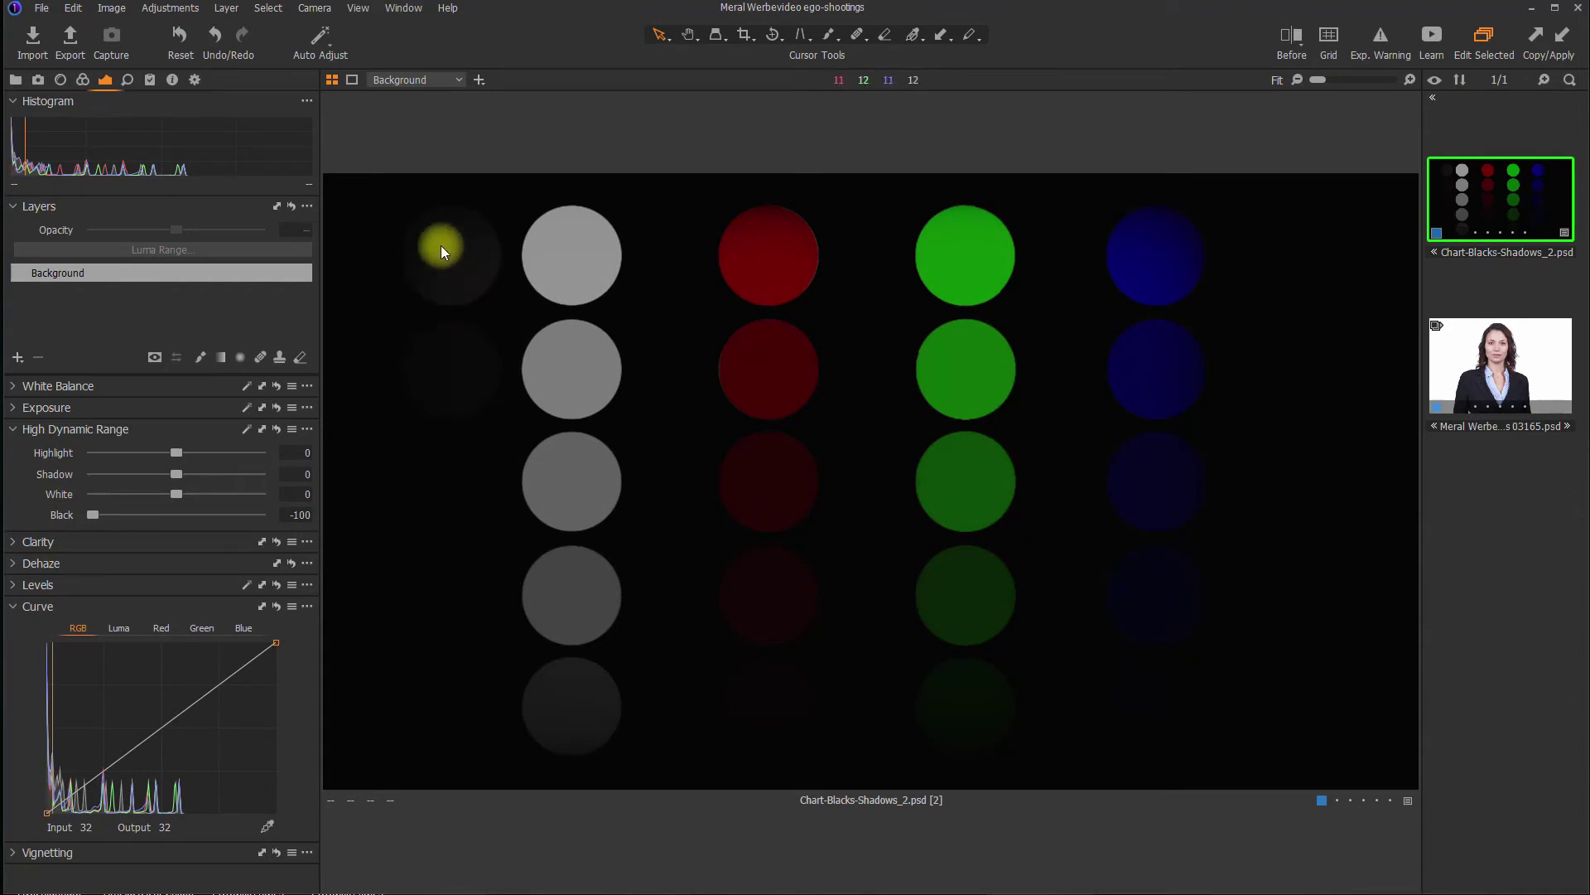
pyautogui.click(271, 428)
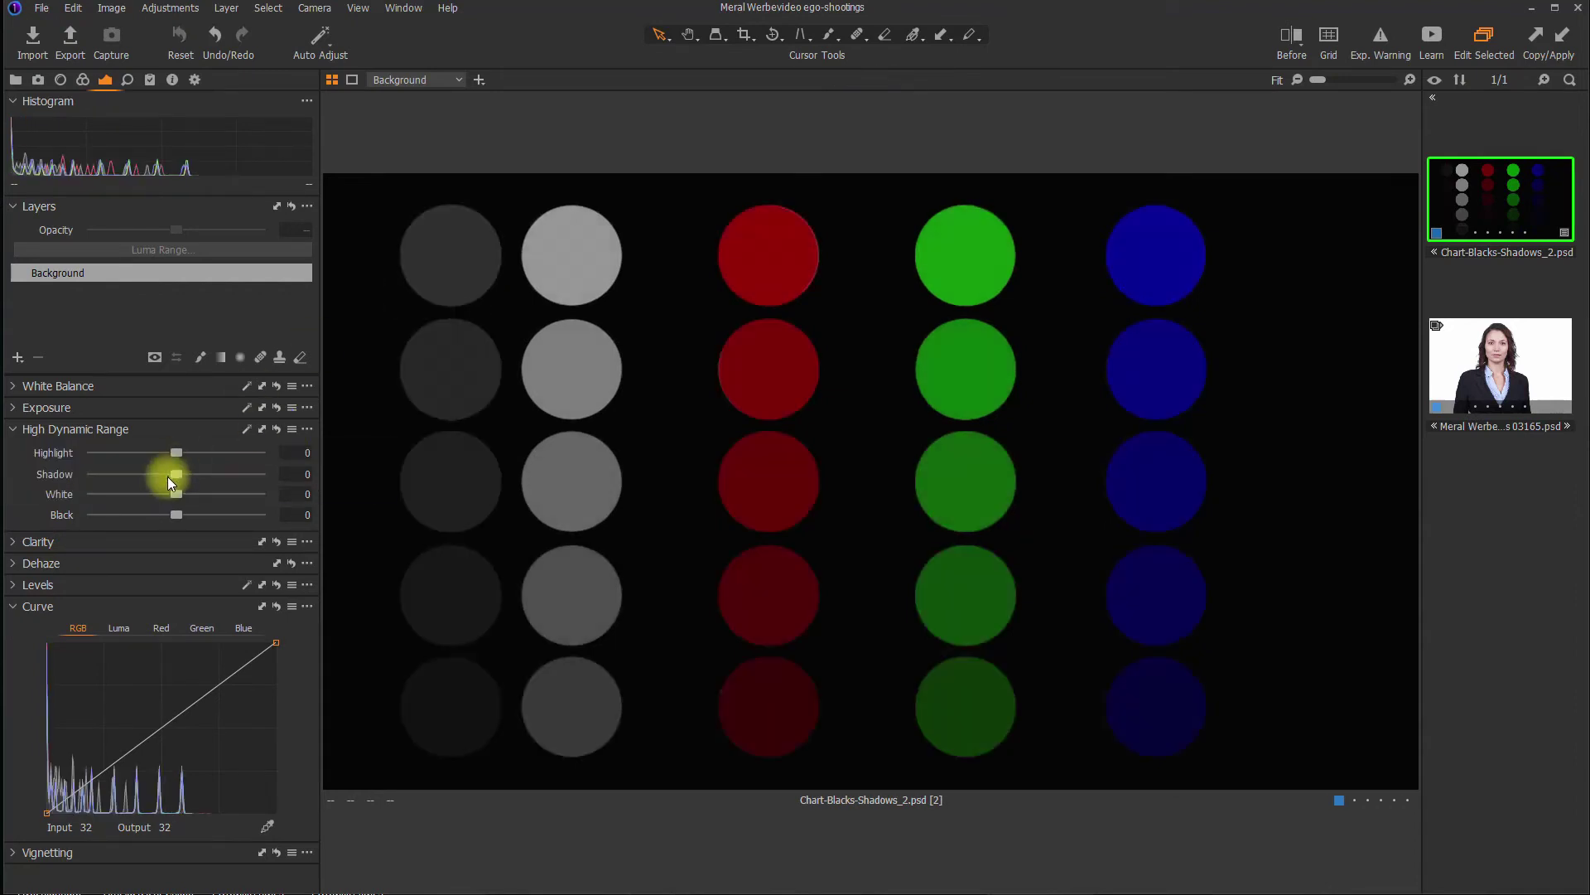
pyautogui.moveTo(179, 472); pyautogui.dragTo(10, 484)
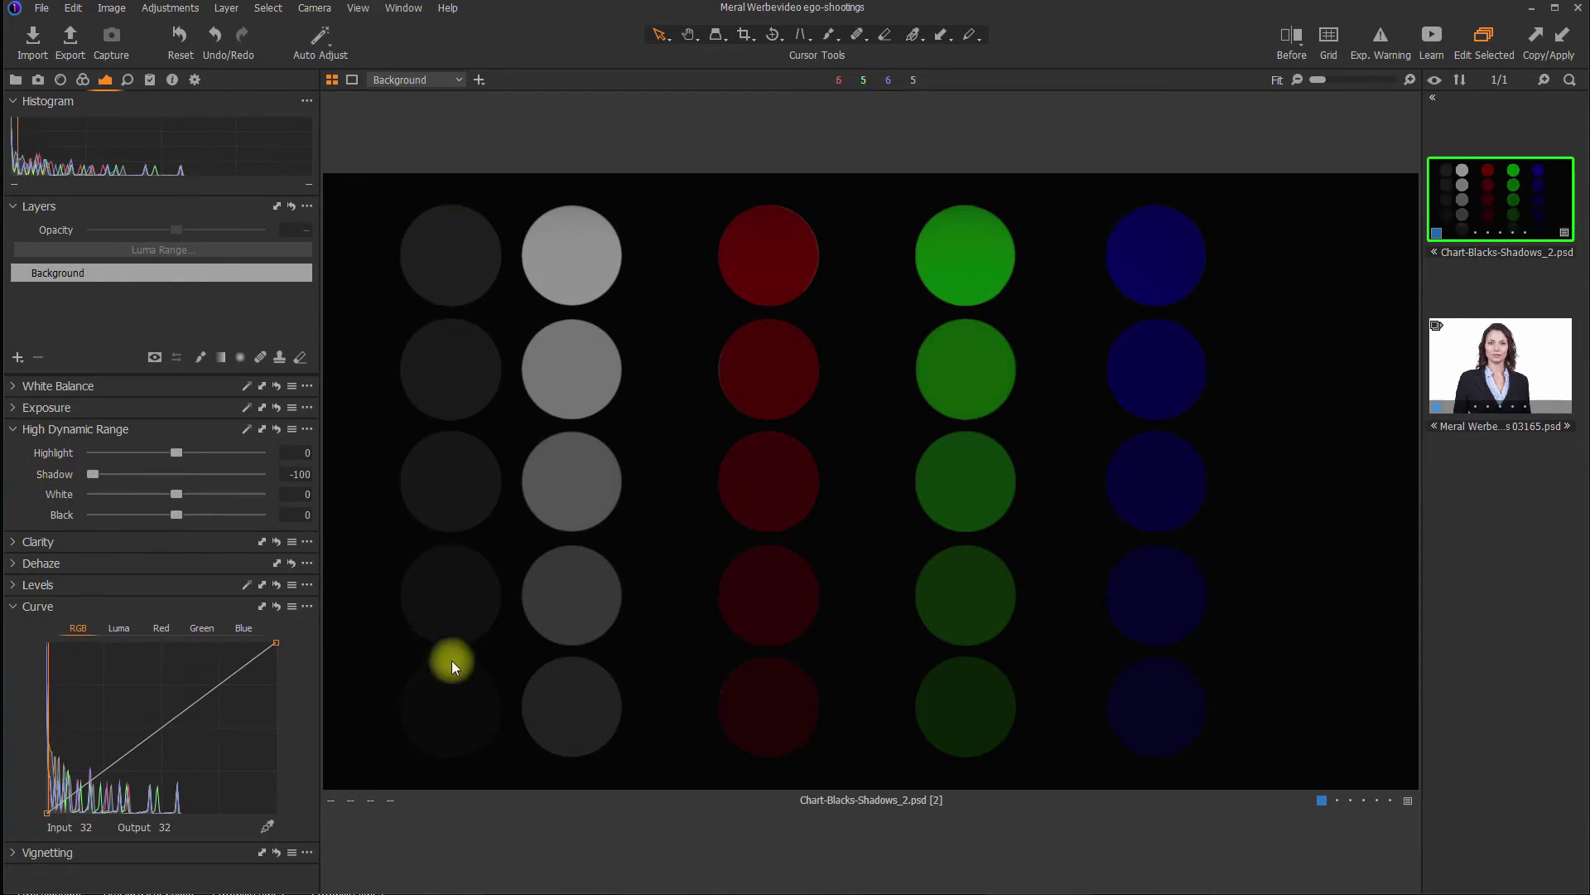
pyautogui.click(276, 431)
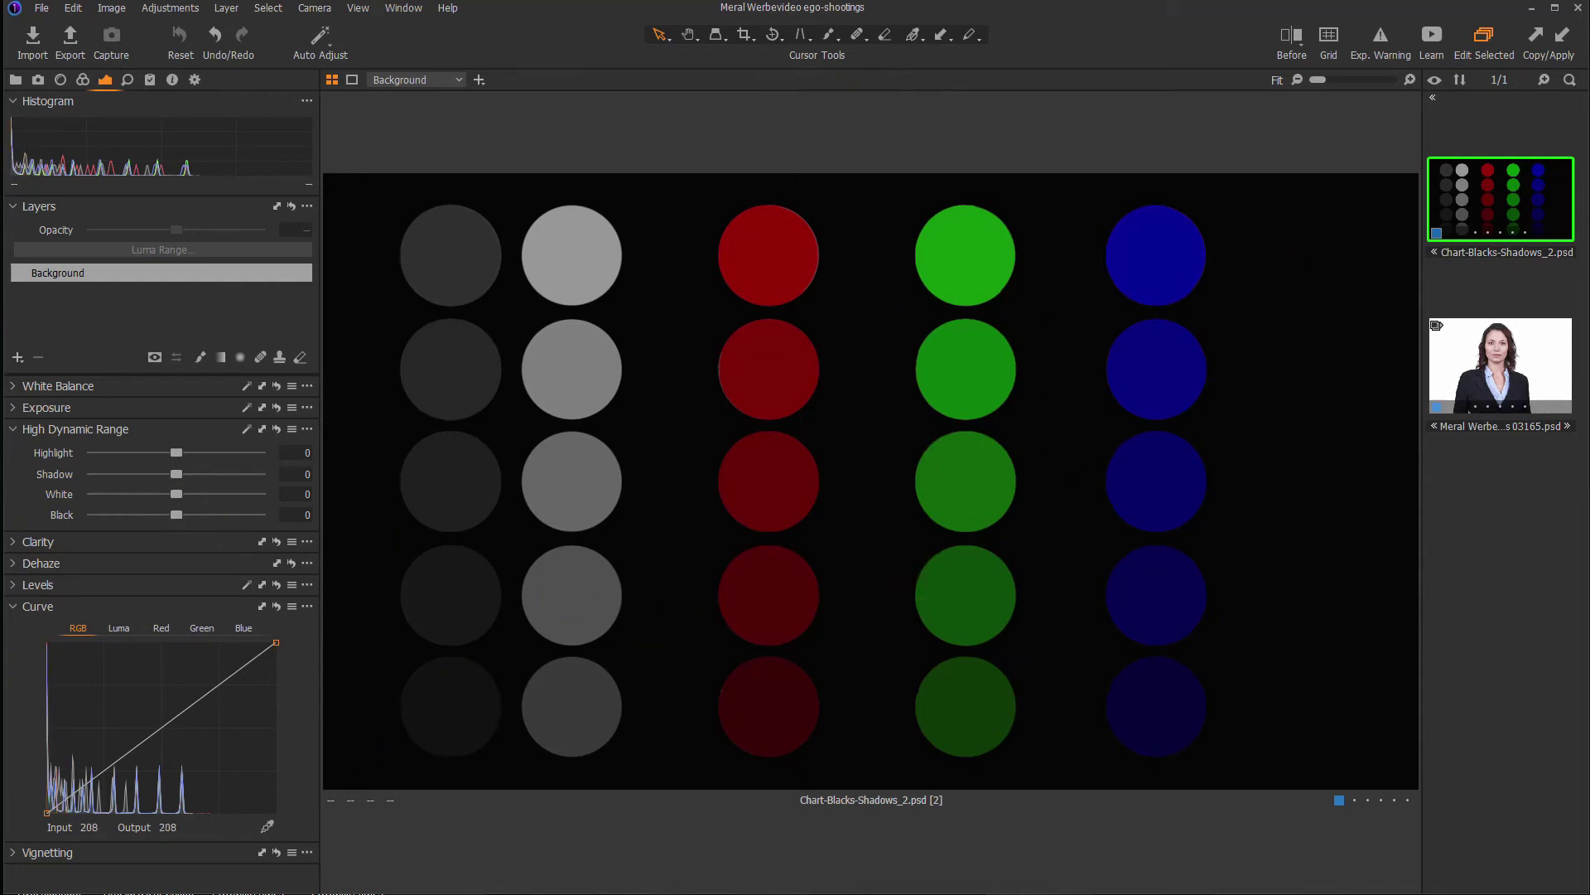
pyautogui.moveTo(172, 516); pyautogui.dragTo(175, 476)
# Lift the chart's Black to 100, reset the HDR sliders, then raise Shadow to 100.
pyautogui.moveTo(177, 514); pyautogui.dragTo(271, 510)
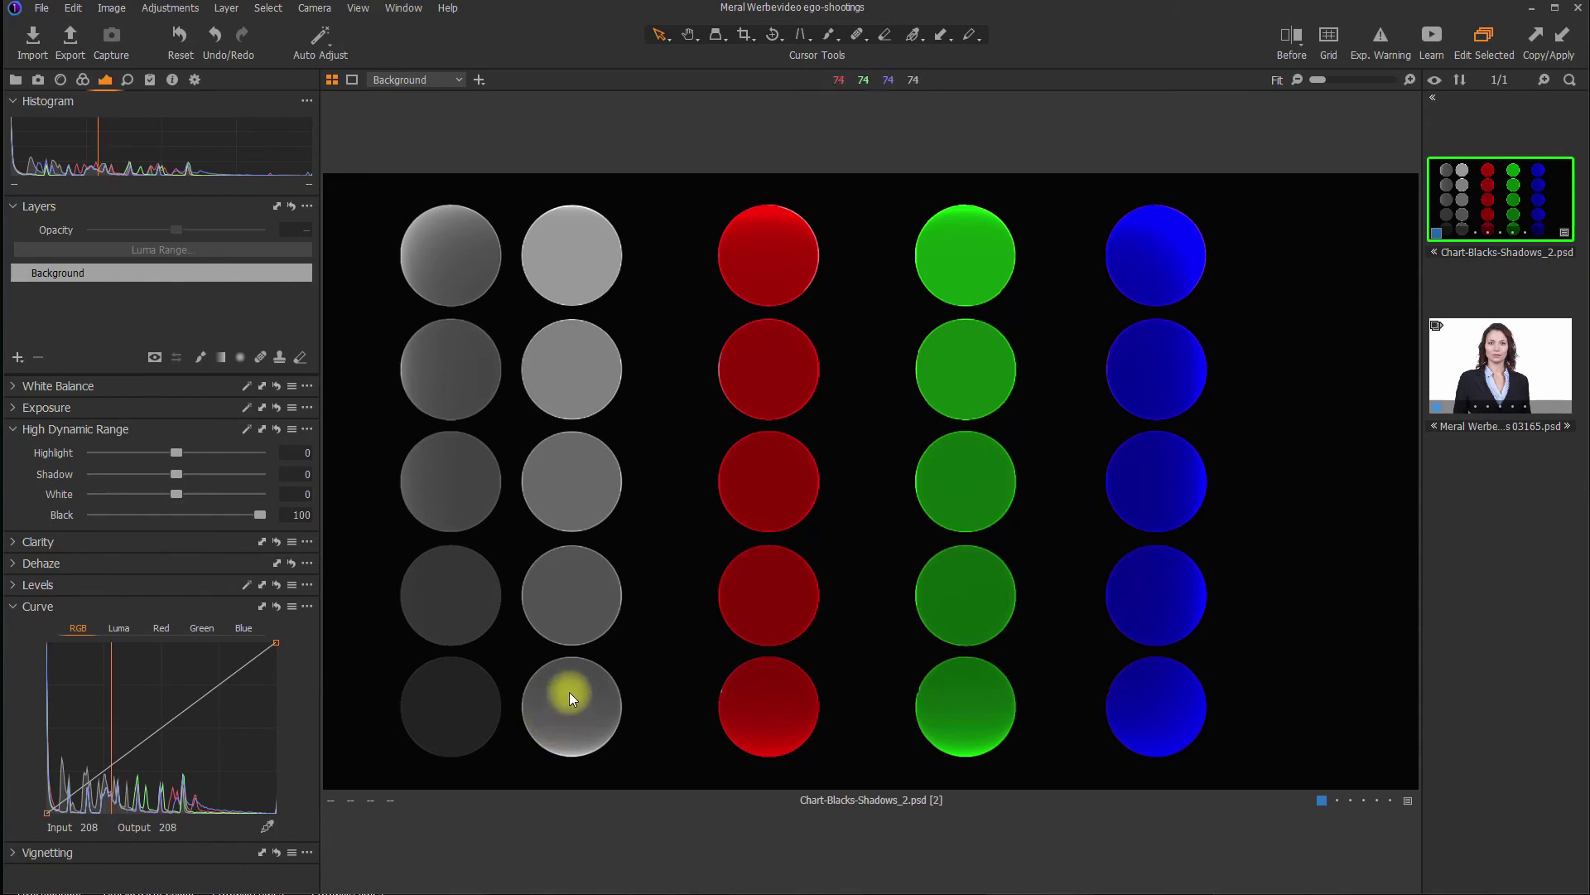
pyautogui.click(271, 432)
pyautogui.moveTo(177, 475); pyautogui.dragTo(298, 477)
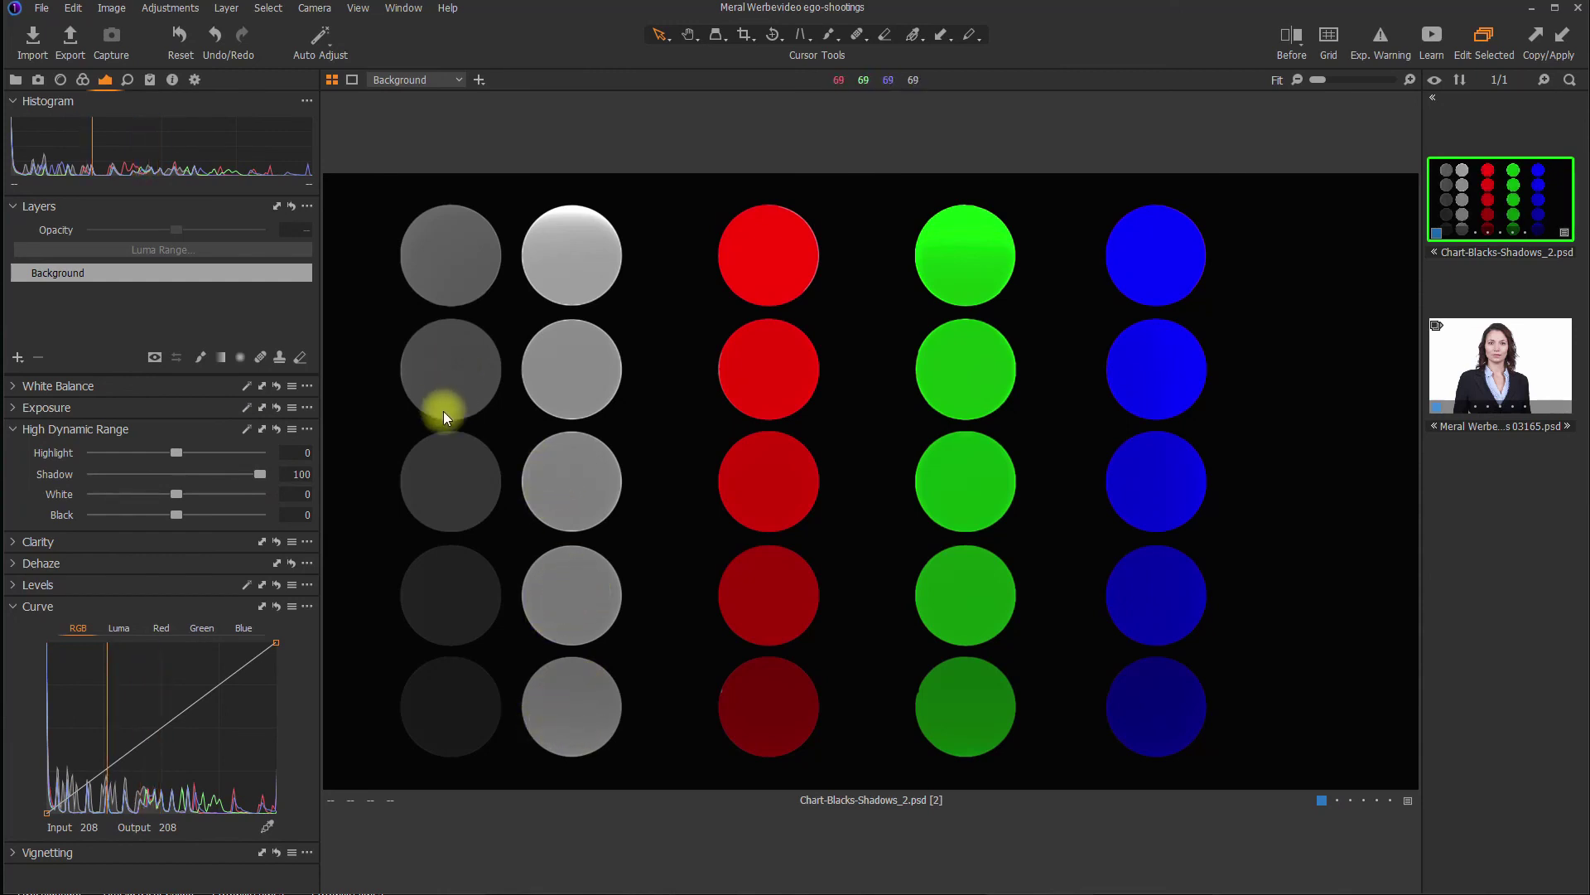
pyautogui.press('XF86AudioRaiseVolume')
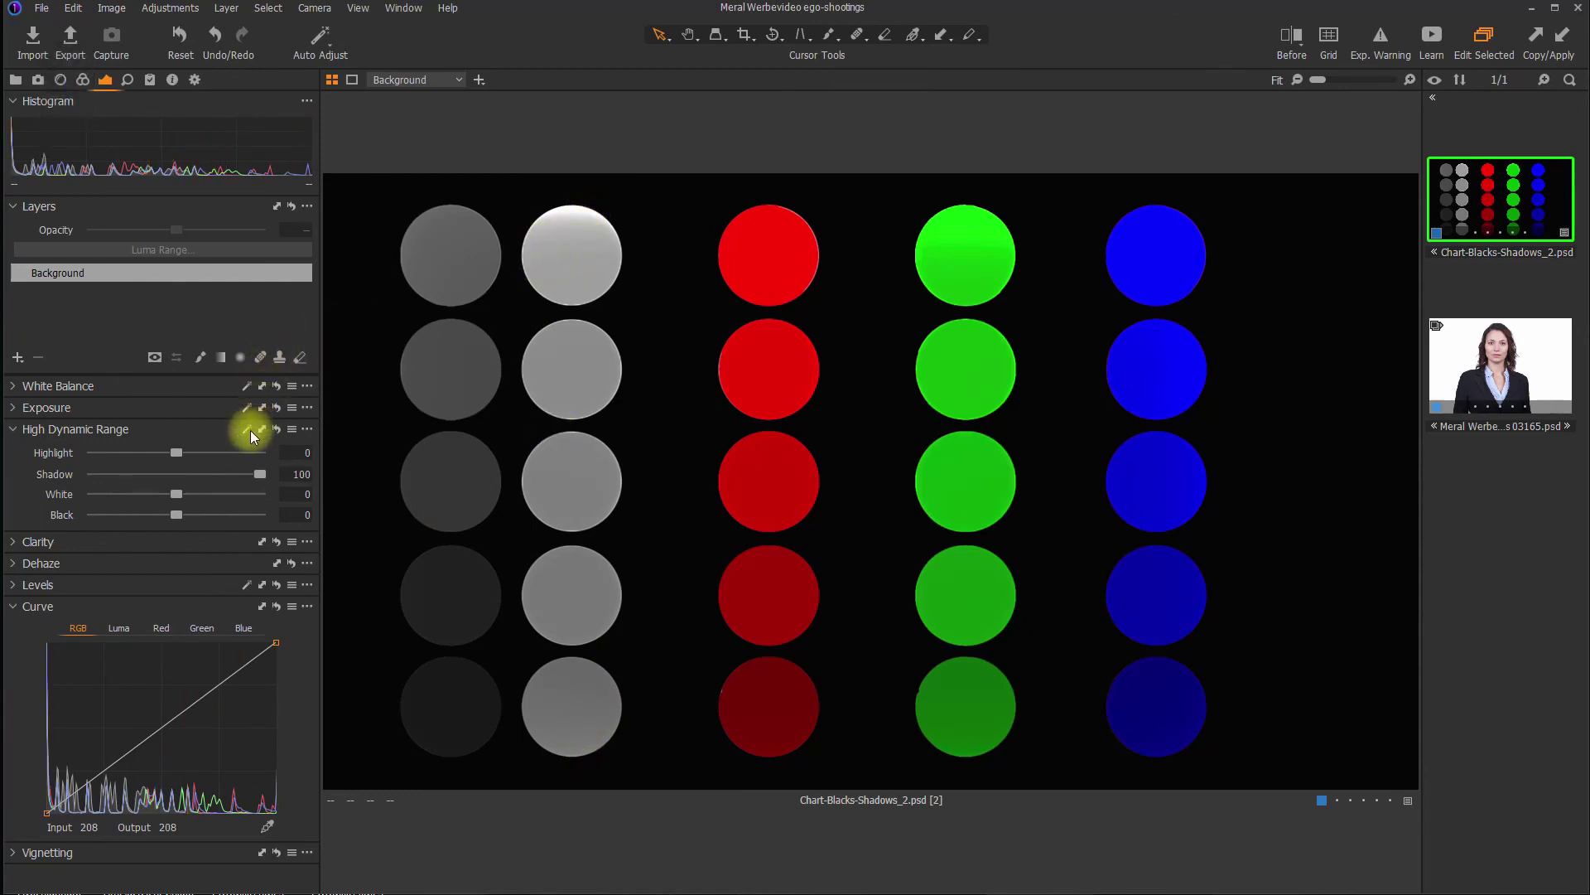
# Reset the chart's Shadow from 100 to 0 with the High Dynamic Range reset icon.
pyautogui.click(277, 429)
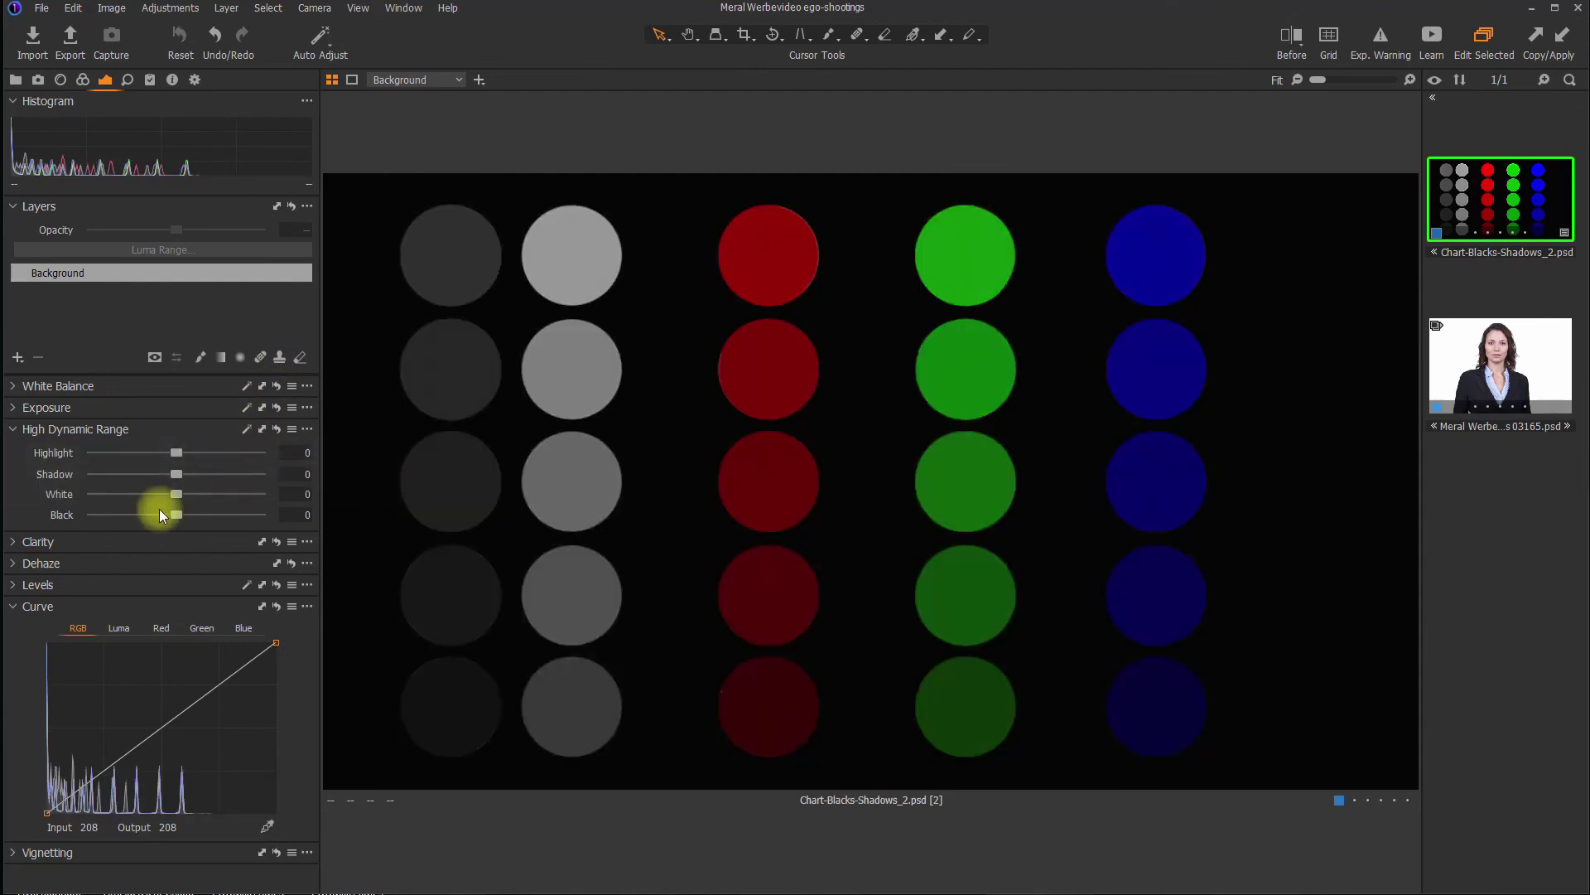